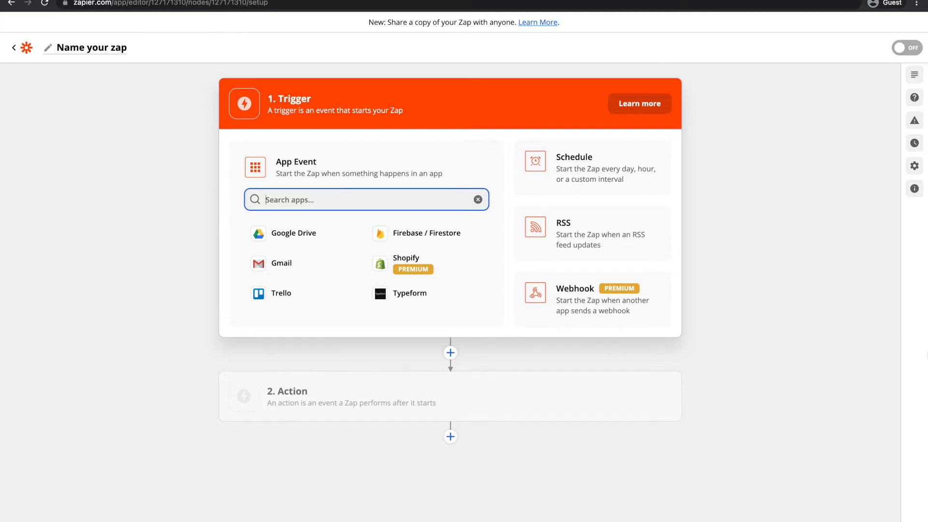
Set the Zap's trigger to Gmail with the New Email Matching Search event.
left_click(279, 265)
left_click(285, 235)
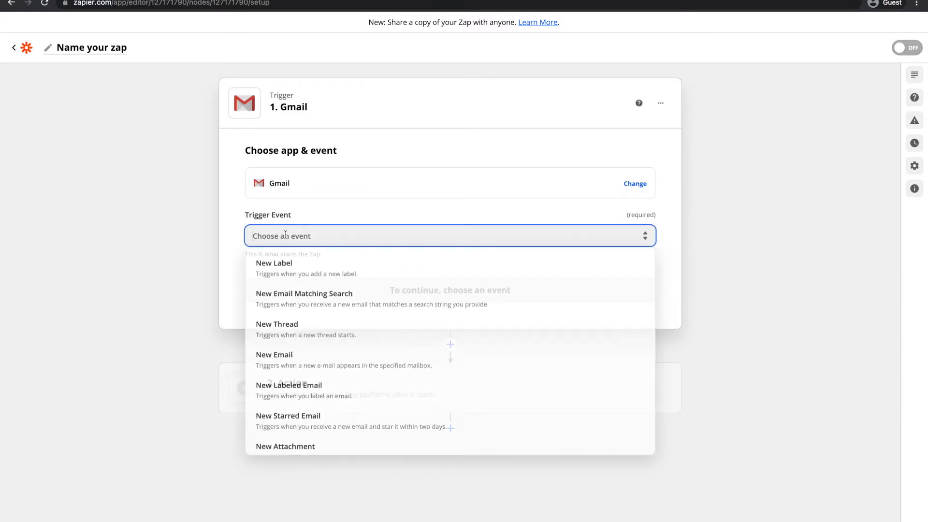
left_click(290, 303)
left_click(352, 294)
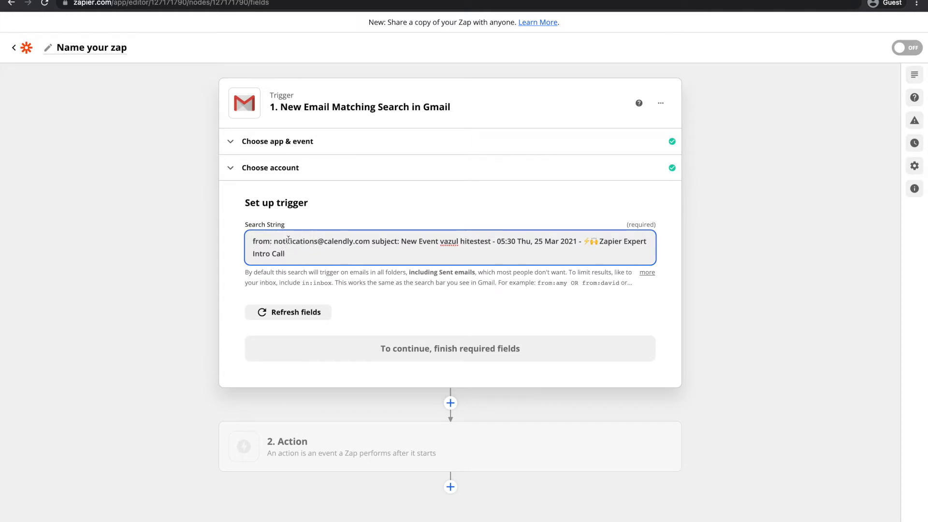
Trim the trigger's search string to the Calendly notification sender and "subject: New Event", and submit it for testing.
left_click_drag(369, 244, 247, 241)
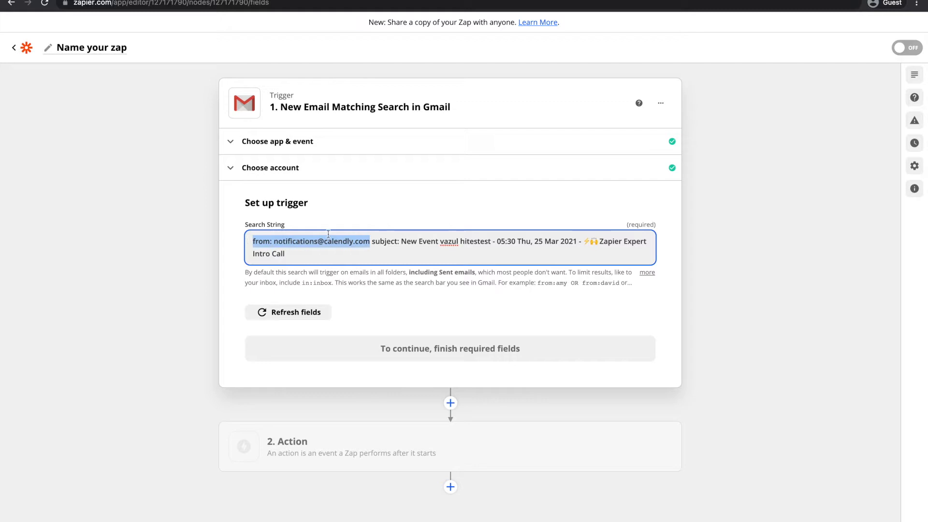
left_click(371, 242)
left_click_drag(371, 242, 439, 254)
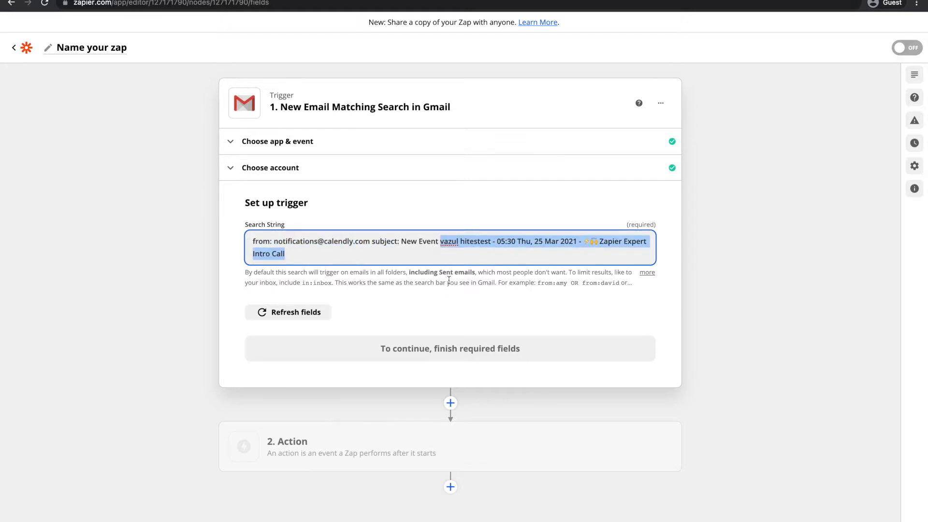
key("BackSpace")
left_click_drag(371, 242, 497, 243)
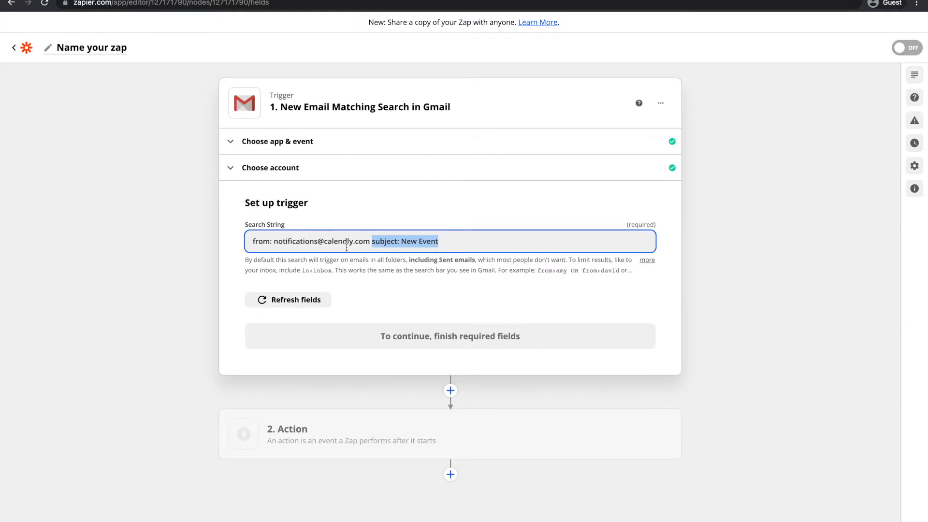
mouse_move(369, 243)
left_mouse_down()
mouse_move(259, 241)
mouse_move(370, 245)
left_mouse_up()
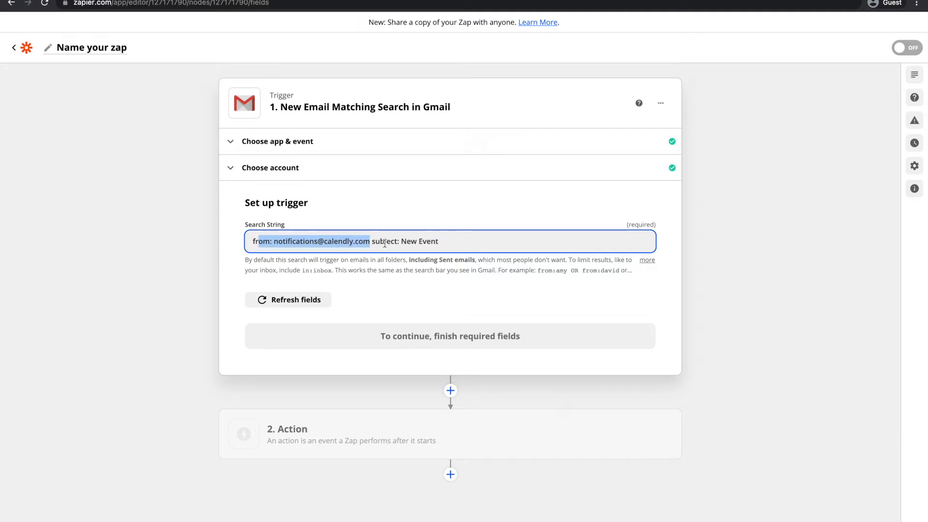
left_click(410, 243)
left_click_drag(450, 242, 380, 242)
left_click_drag(380, 242, 379, 243)
left_click(504, 346)
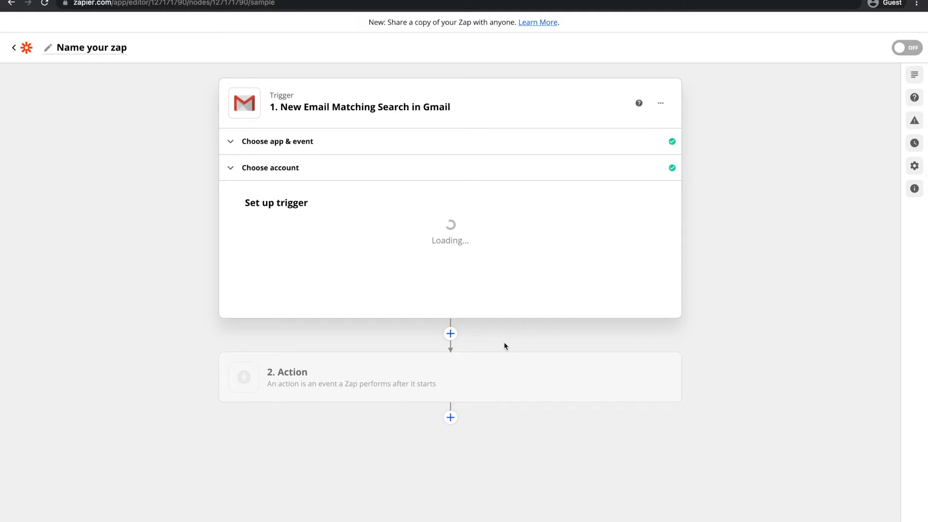
Accept the sample email and set the first action to Formatter by Zapier with the Text event.
scroll(354, 261, "down", 10)
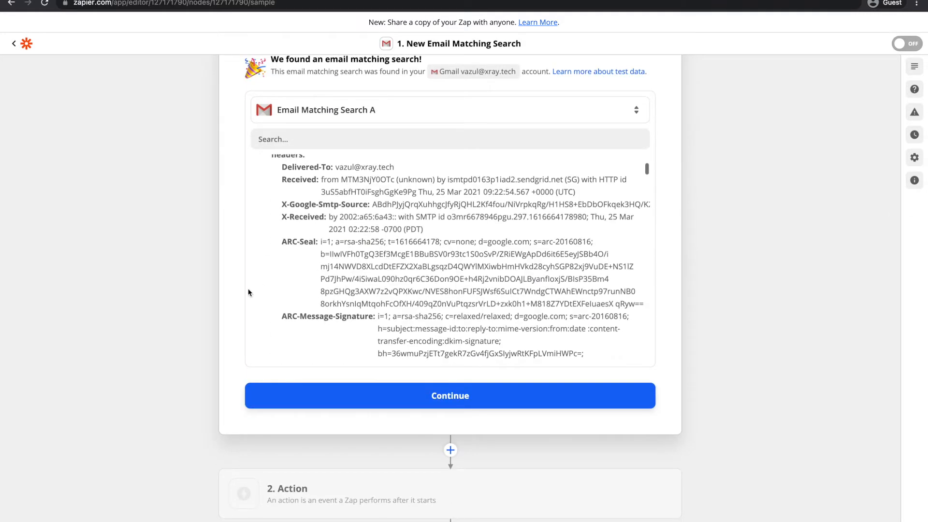
left_click(300, 477)
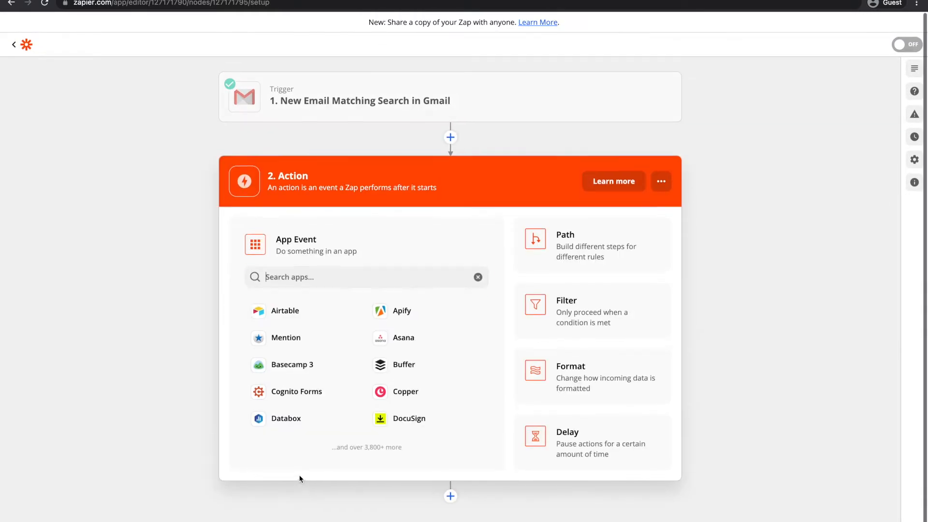
left_click(561, 370)
left_click(387, 327)
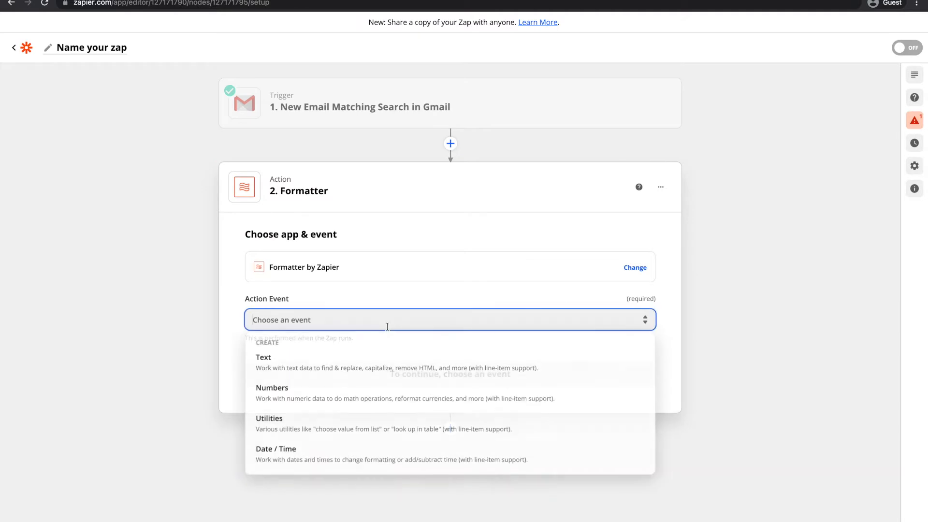
left_click(350, 357)
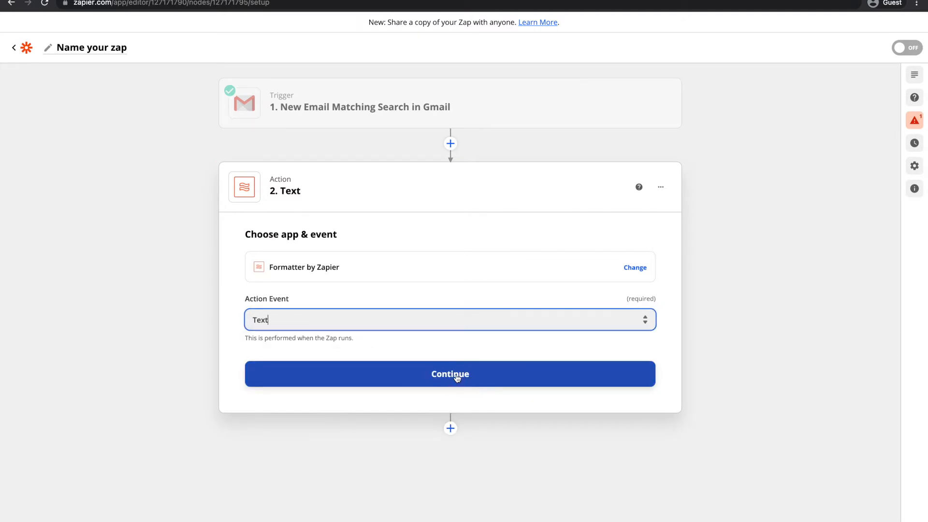
left_click(456, 377)
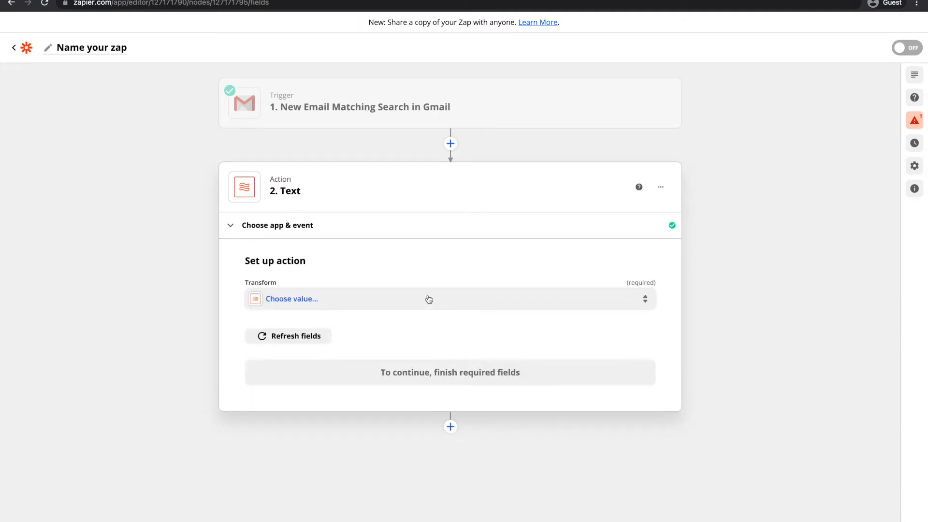
Set the Text action's transform to Split Text.
left_click(428, 299)
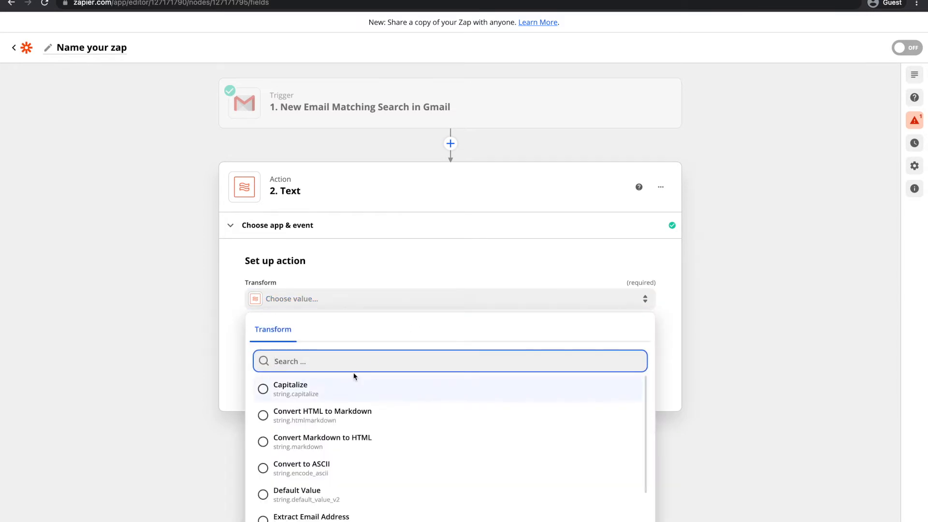
type("split")
left_click(309, 389)
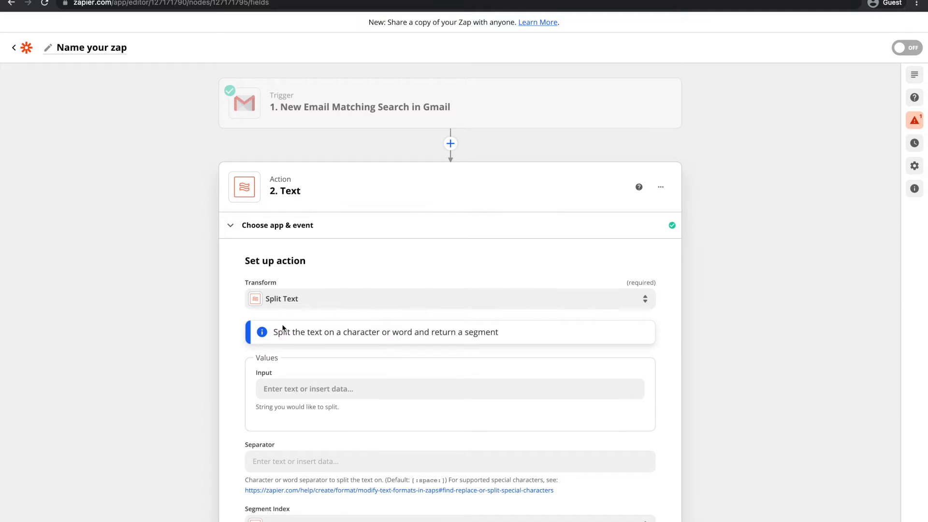
Use the trigger email's Subject as the split input and set the separator to a colon.
scroll(280, 335, "down", 2)
left_click(283, 292)
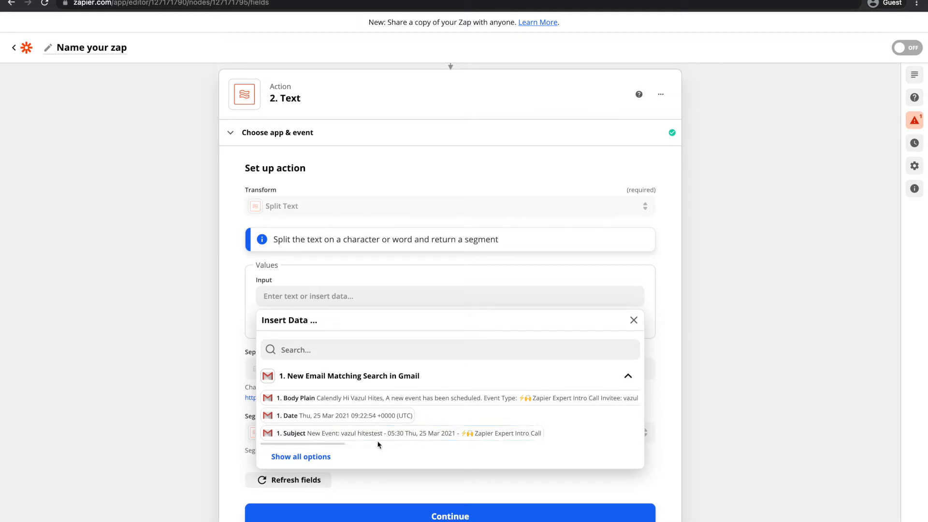
left_click(353, 433)
left_click(242, 306)
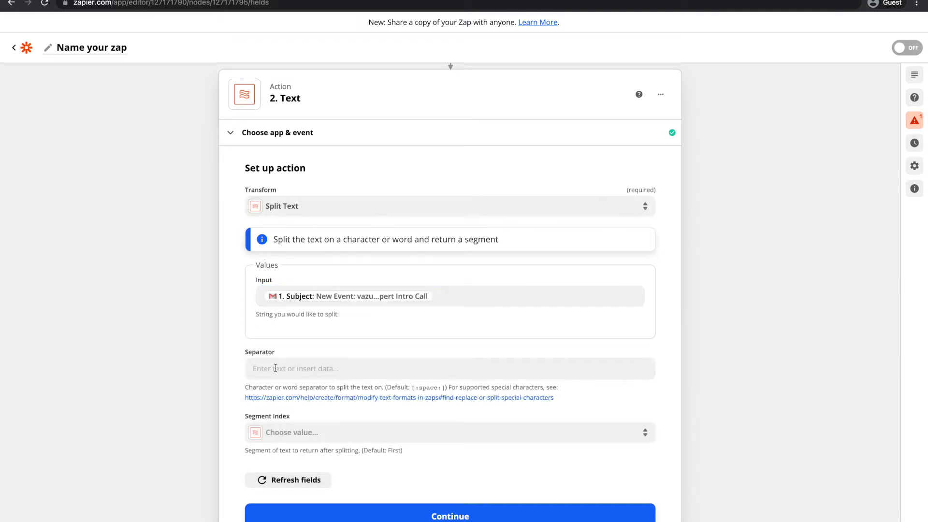
left_click(254, 368)
left_click(227, 342)
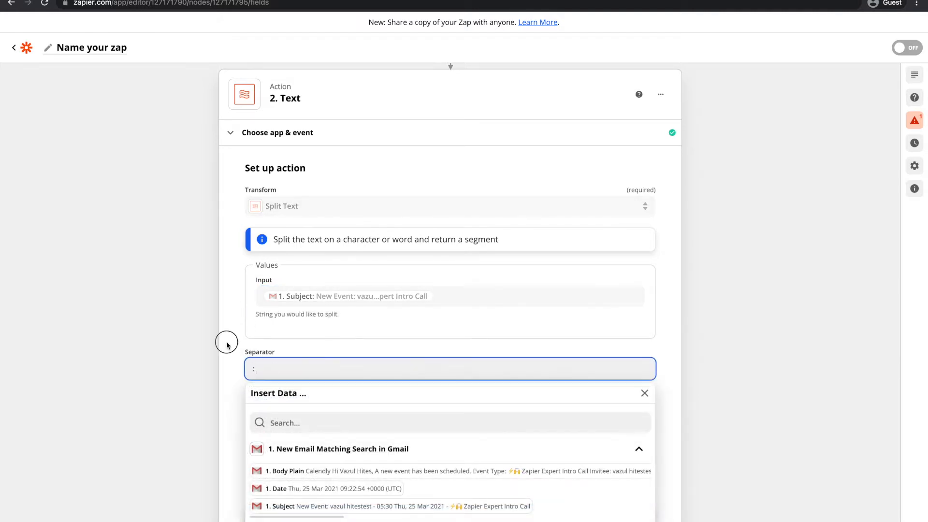
Set the segment index of the first split action to Last.
scroll(266, 421, "down", 1)
left_click(292, 398)
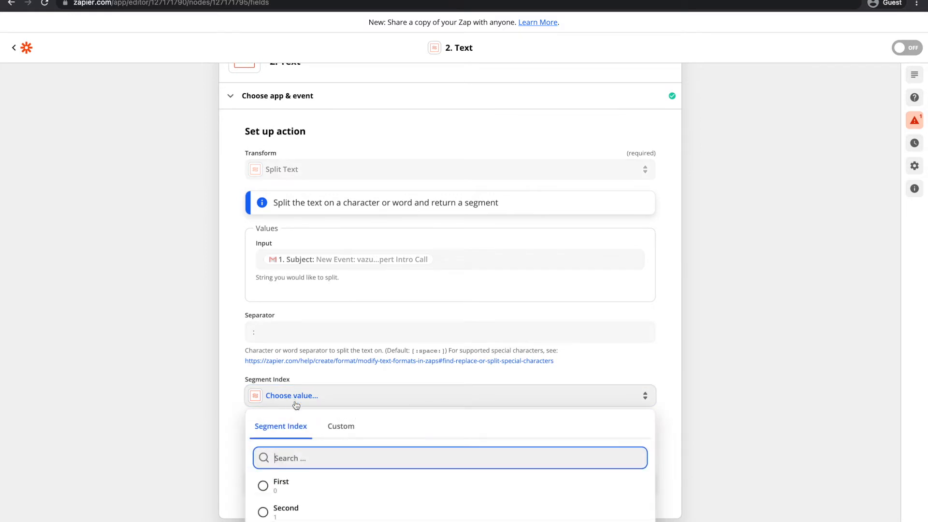
scroll(300, 425, "down", 2)
left_click(304, 434)
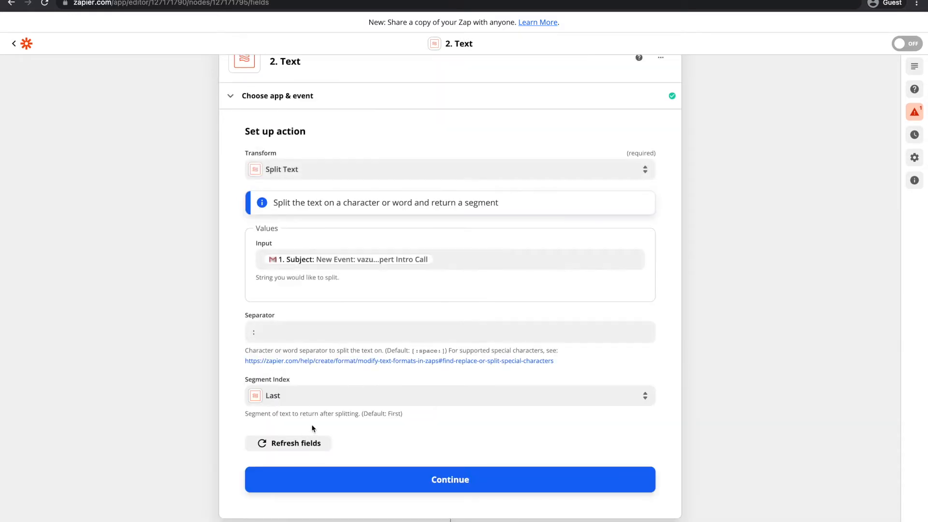
Set the segment index of the first split action to Second.
left_click(303, 392)
scroll(294, 464, "down", 1)
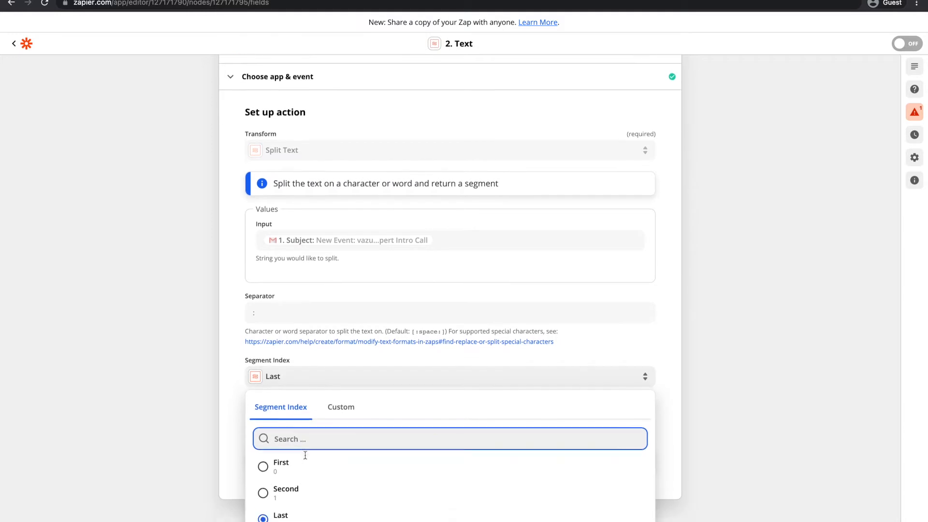
left_click(292, 487)
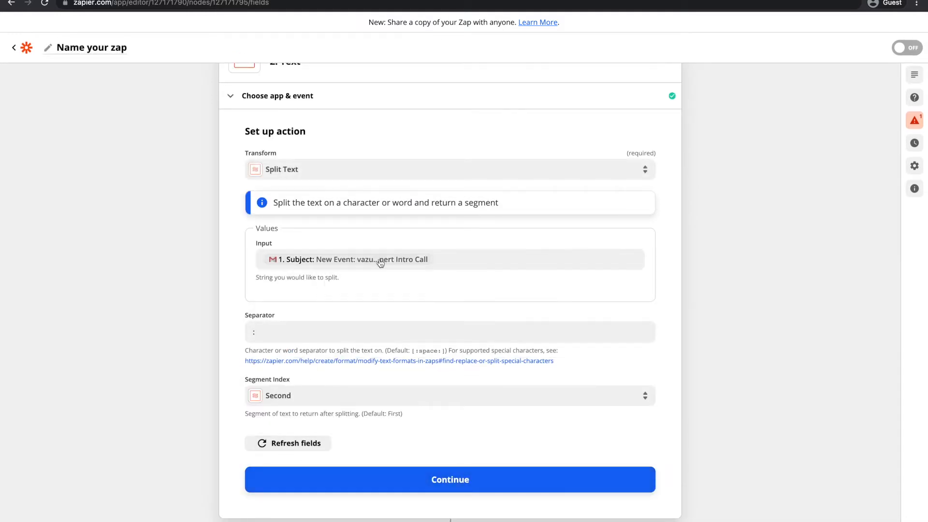
Review the email subject used as the split input and test the first split action.
left_click(453, 259)
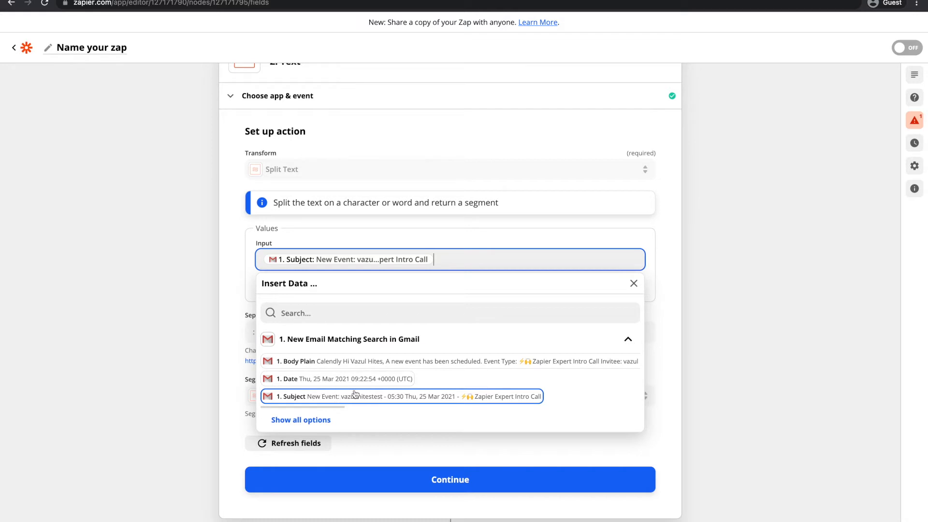
left_click(225, 390)
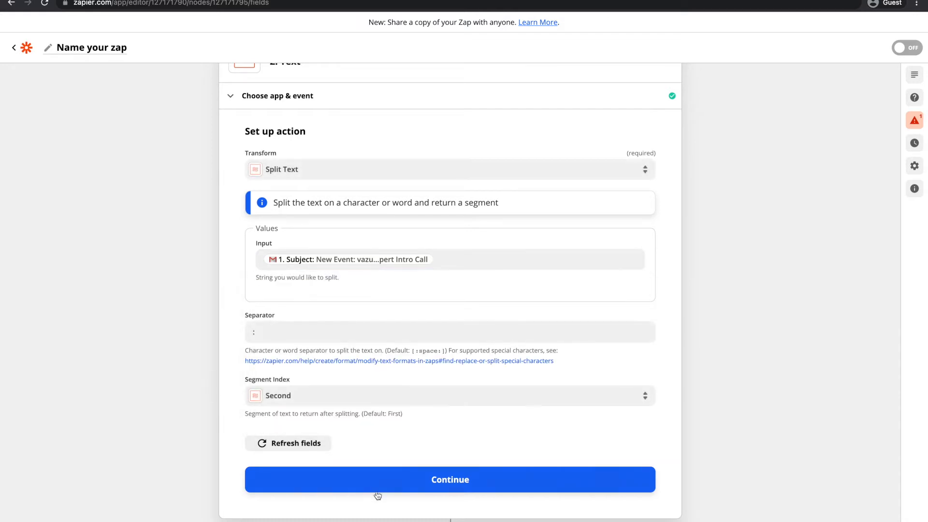
left_click(393, 484)
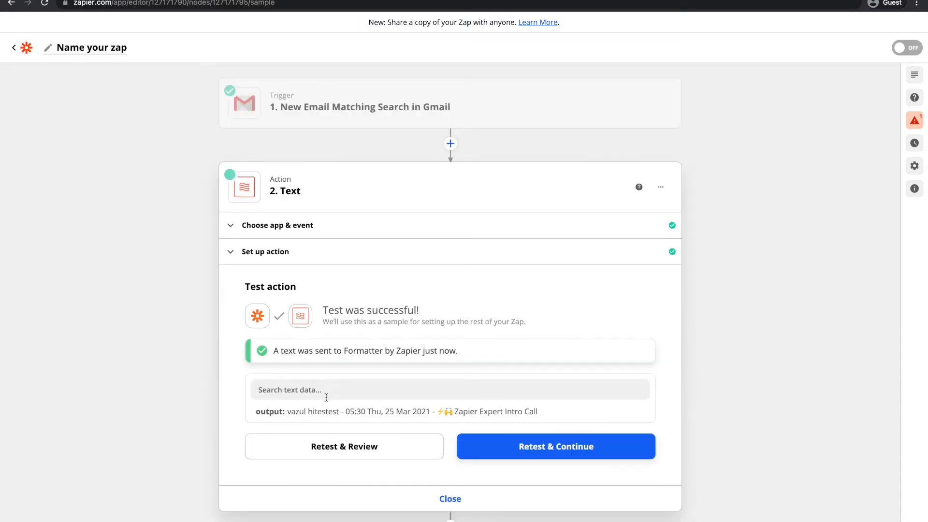
scroll(377, 453, "down", 1)
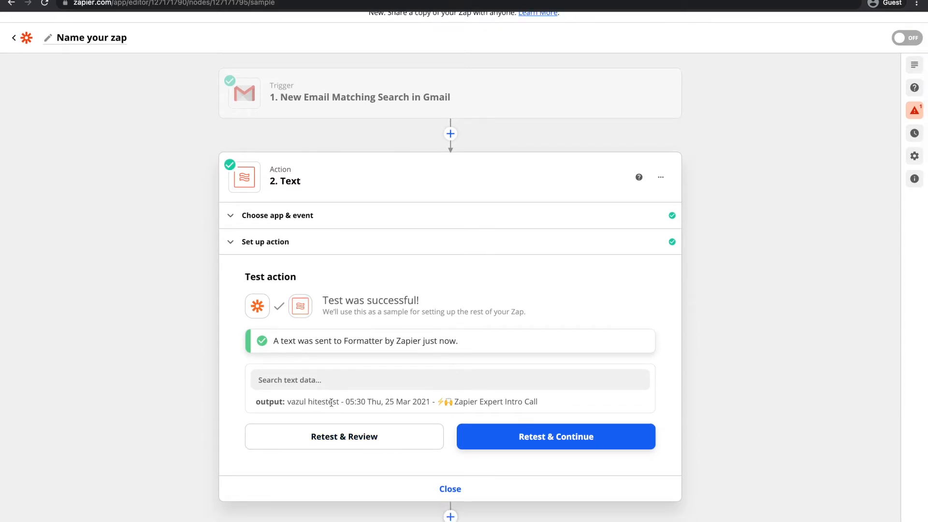
Add a third step to the Zap using Formatter by Zapier with the Text event.
left_click(450, 515)
left_click(588, 437)
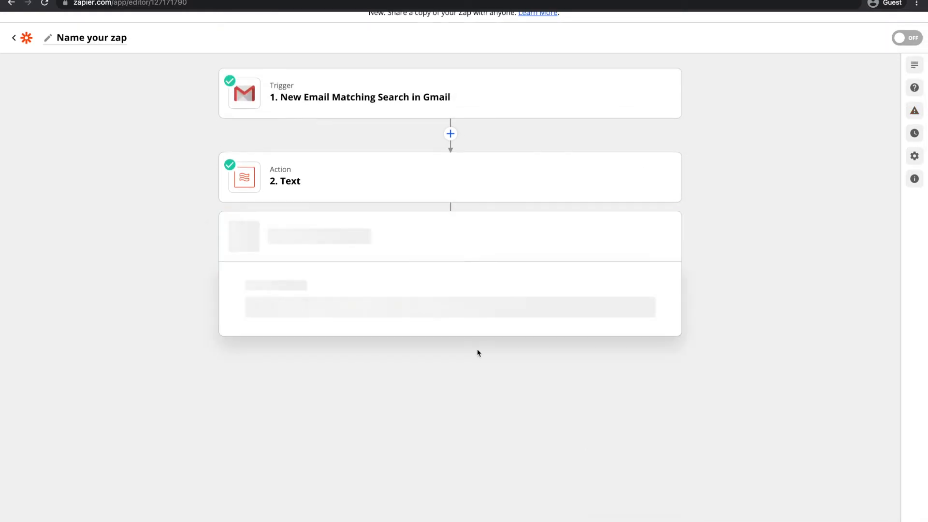
left_click(292, 397)
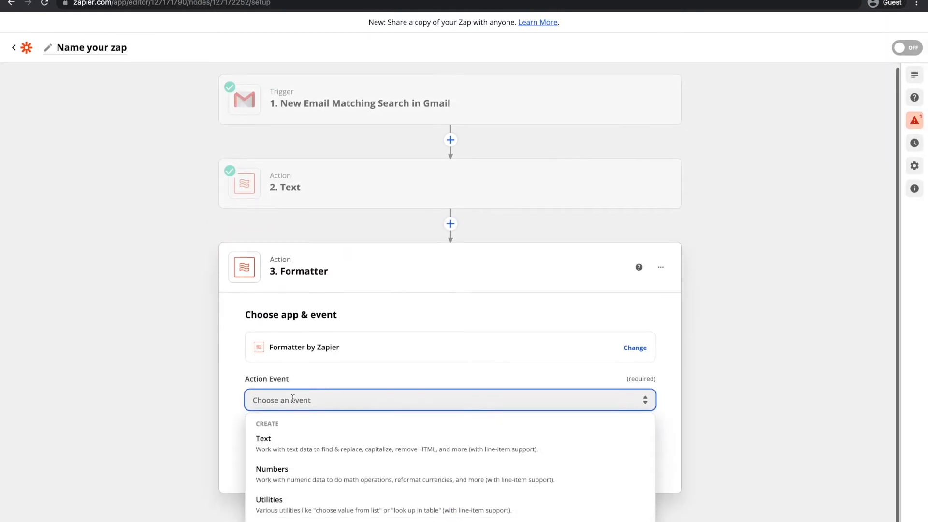
left_click(291, 444)
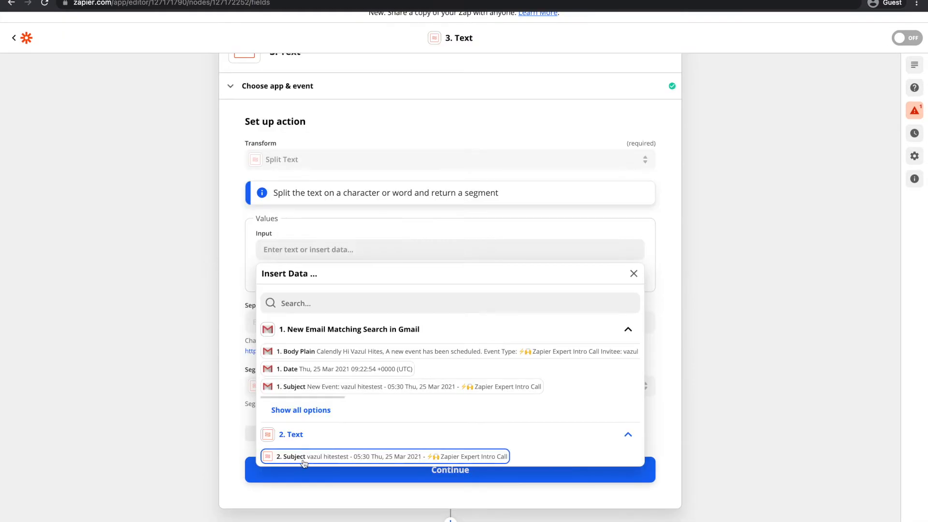
Use the Subject output of step 2 as the Split Text input and set the separator to a hyphen.
left_click(302, 459)
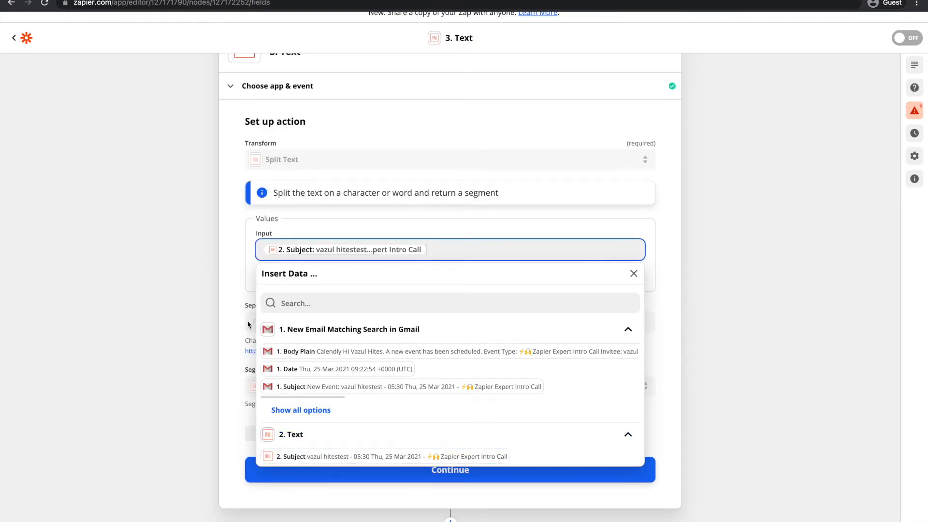
left_click(230, 266)
left_click(267, 320)
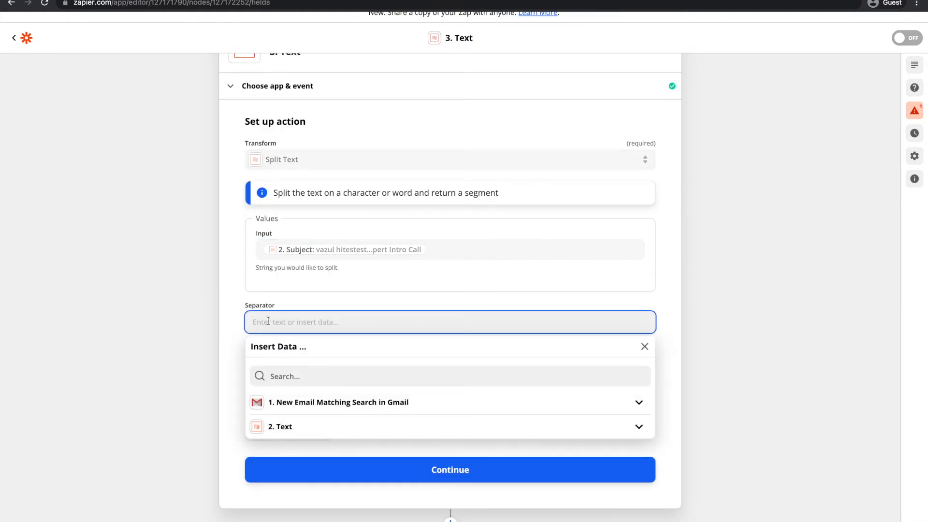
left_click(235, 321)
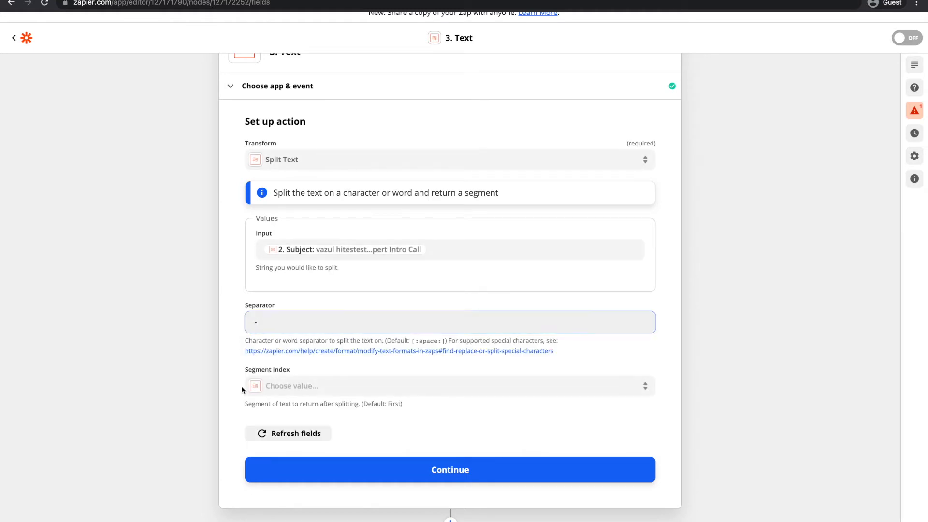
Set the third step's segment index to First, then test the action and close it.
left_click(335, 386)
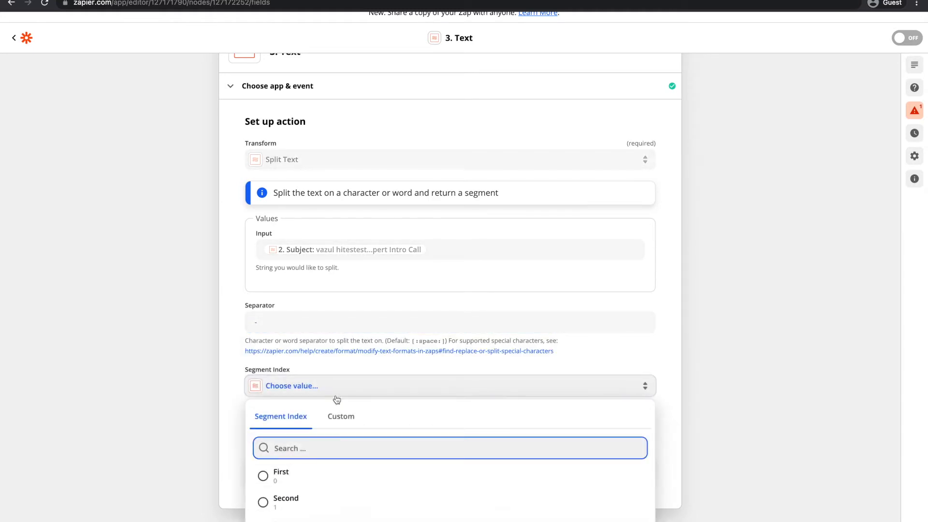
left_click(306, 477)
left_click(336, 462)
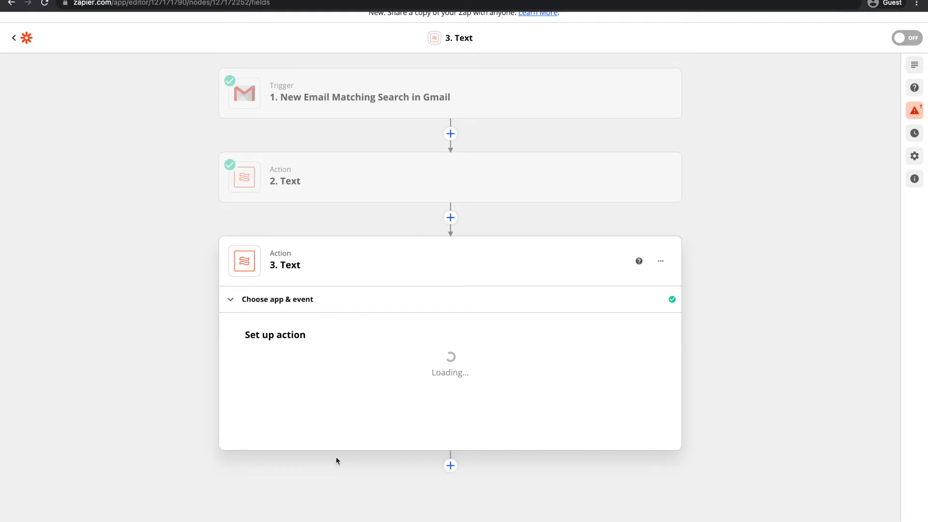
left_click(333, 490)
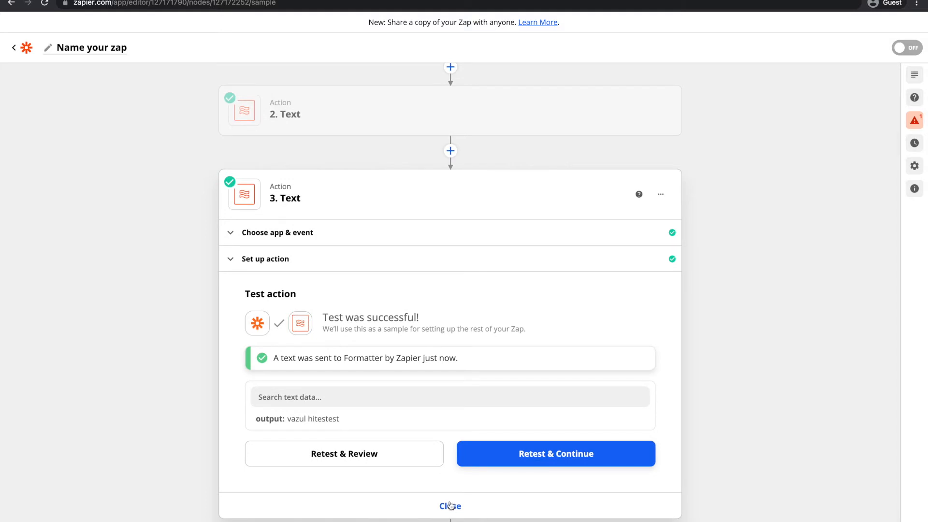
left_click(450, 504)
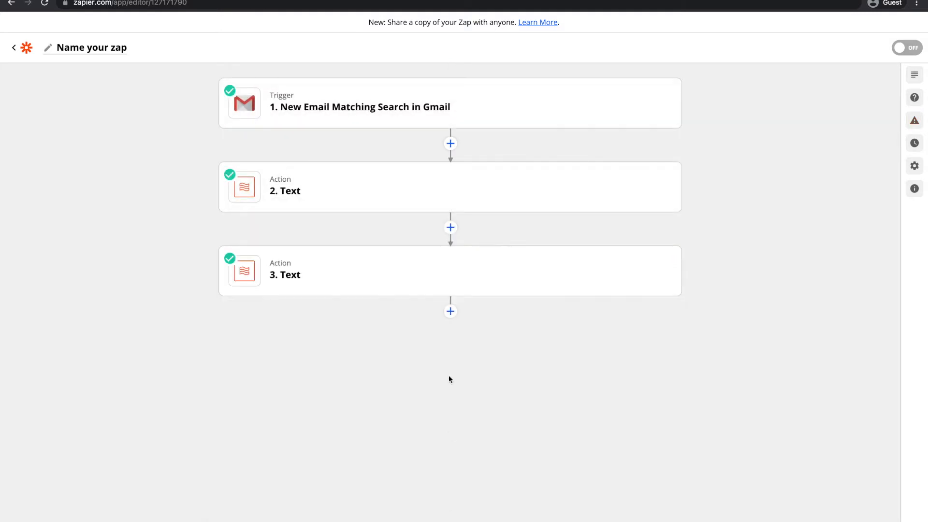
Add a fourth step to the Zap using Formatter by Zapier with the Text event.
left_click(450, 311)
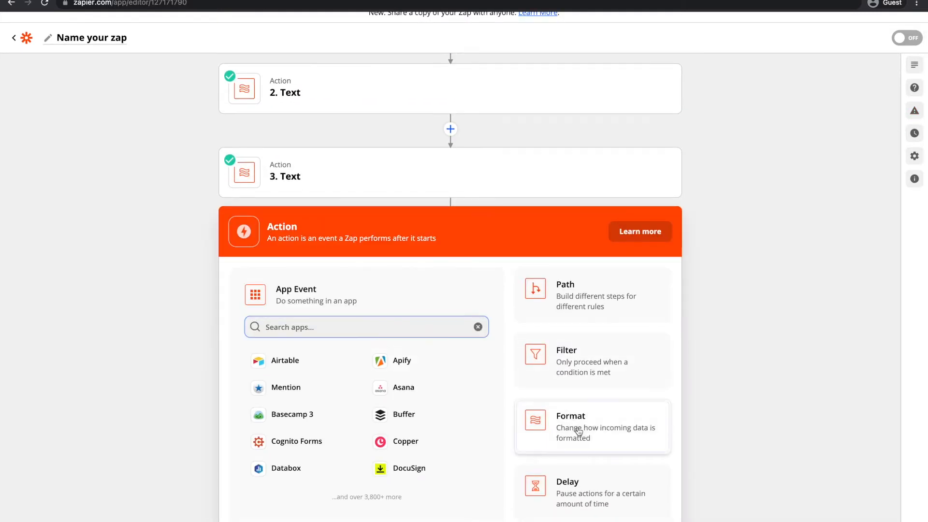
left_click(577, 432)
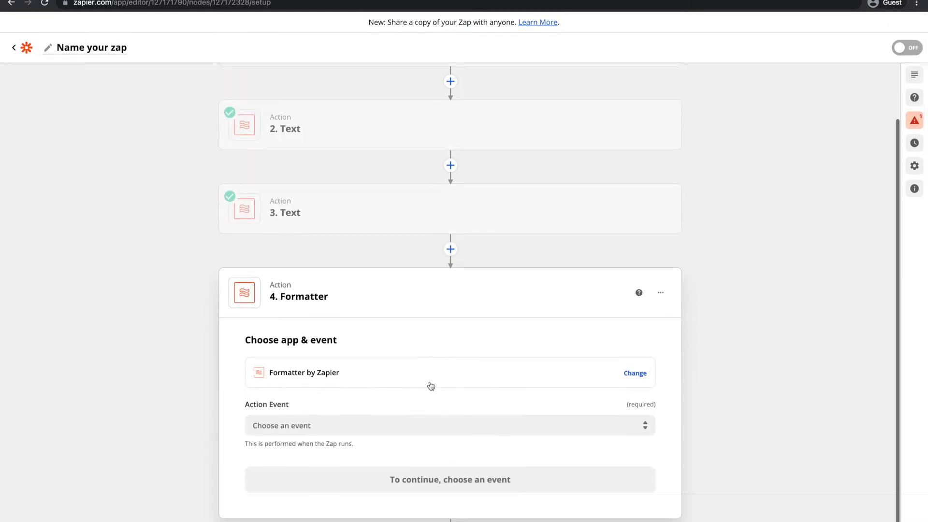
left_click(393, 421)
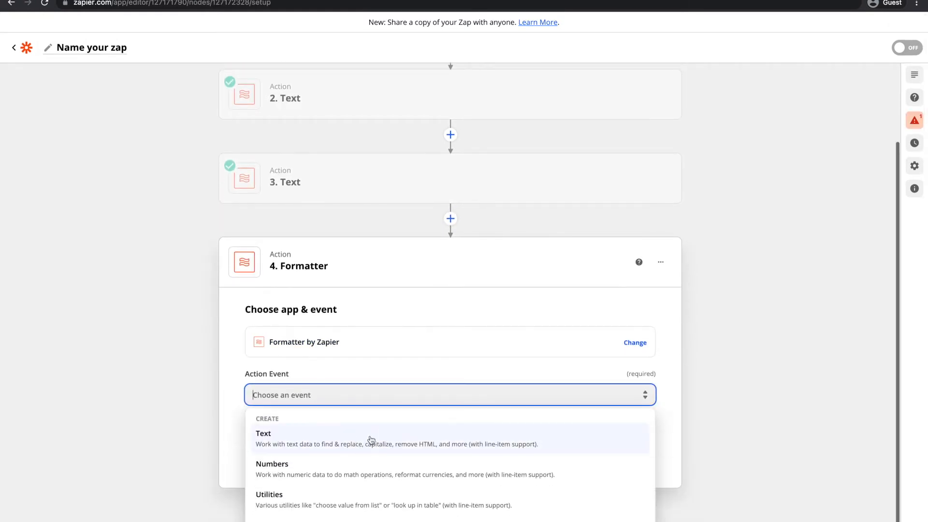
left_click(372, 439)
left_click(450, 479)
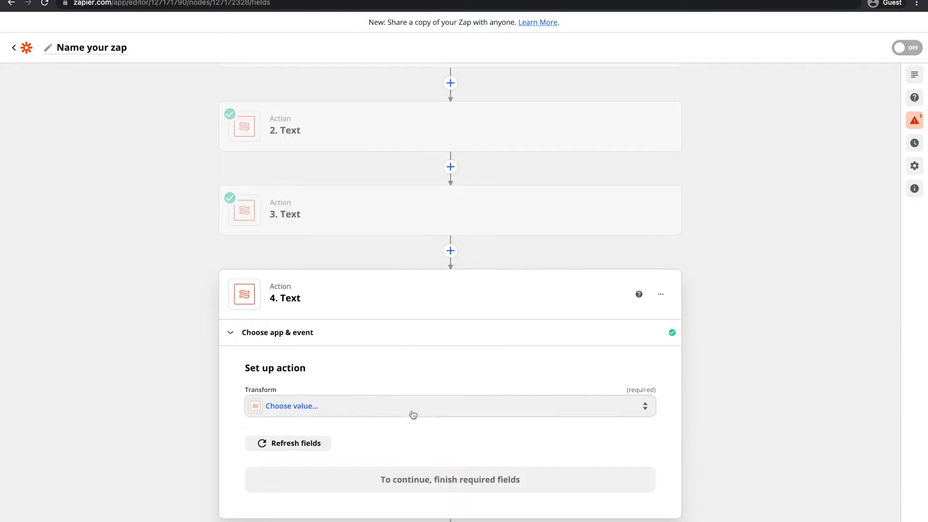
Set the fourth step's transform to Titlecase for the extracted invitee name and test the action.
left_click(412, 408)
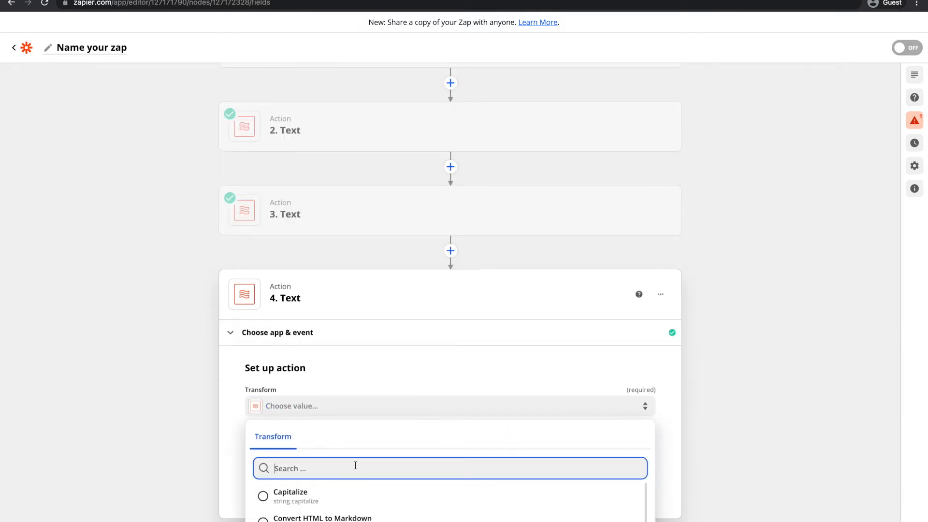
type("title")
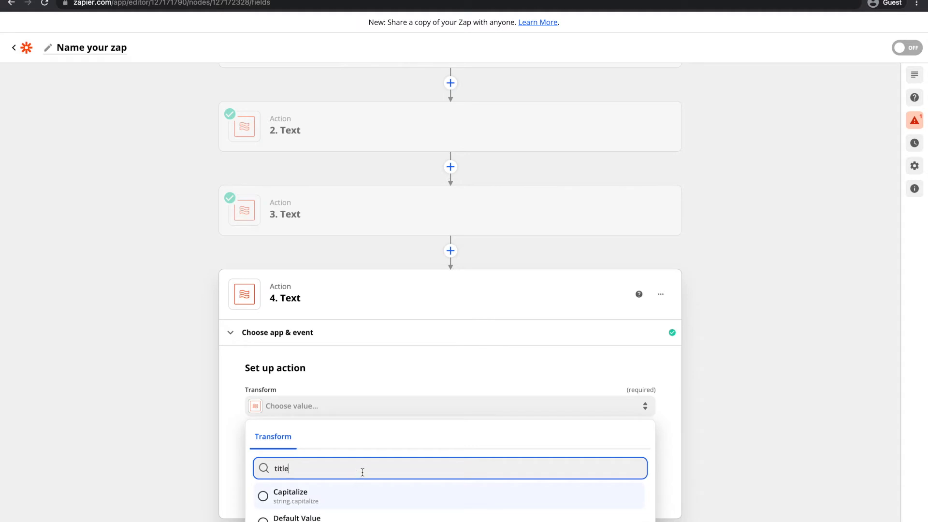
scroll(353, 481, "down", 1)
left_click(309, 498)
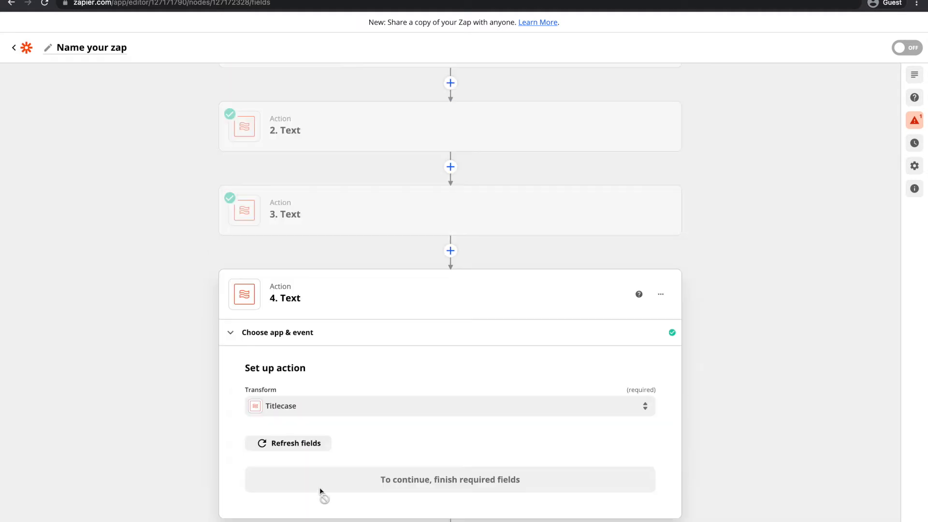
left_click(384, 449)
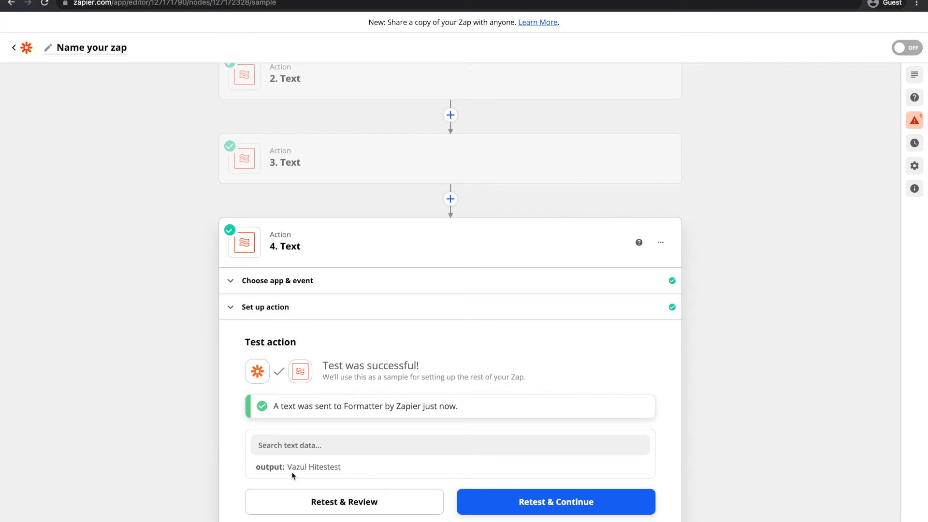
scroll(286, 468, "down", 1)
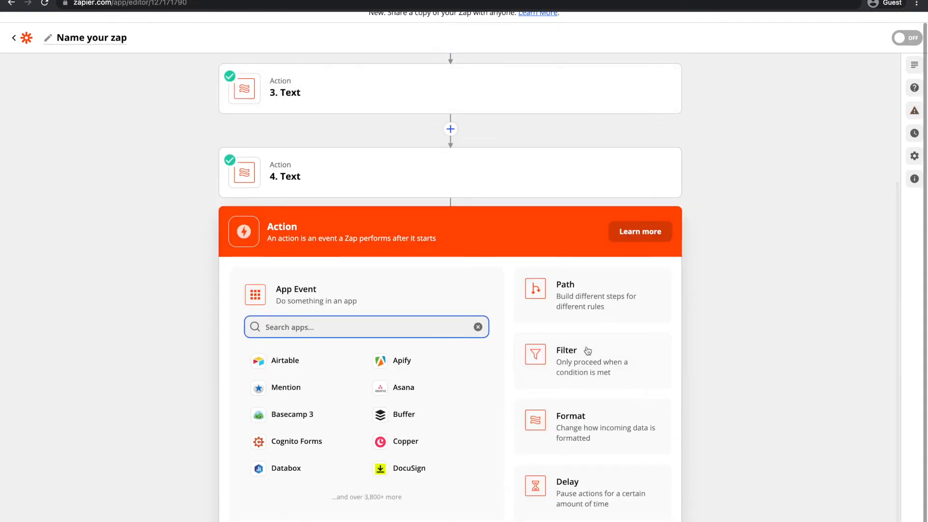
Add a fifth step to the Zap using Formatter by Zapier with the Text event.
left_click(568, 410)
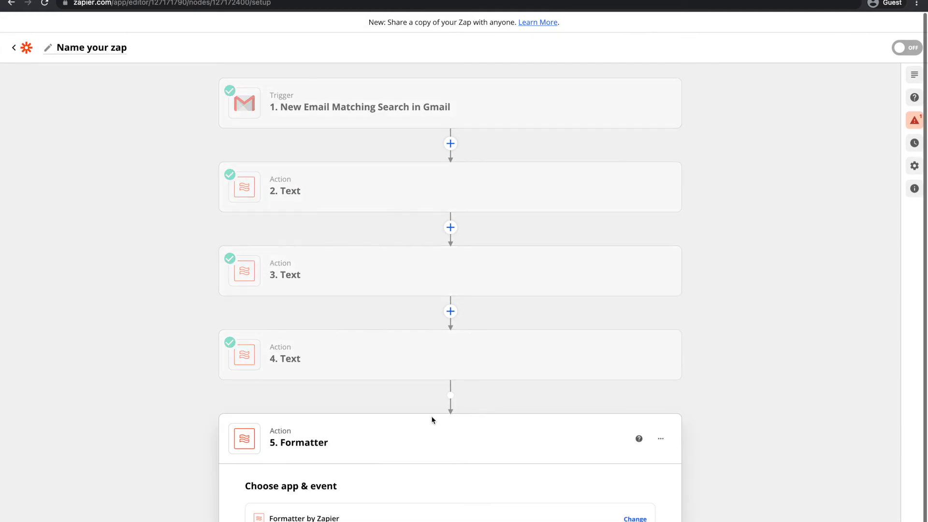
left_click(319, 424)
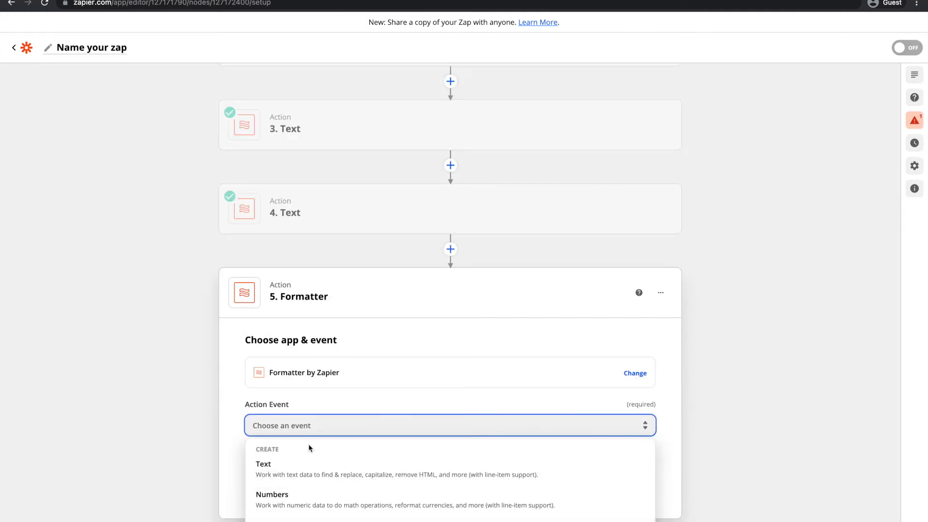
left_click(282, 490)
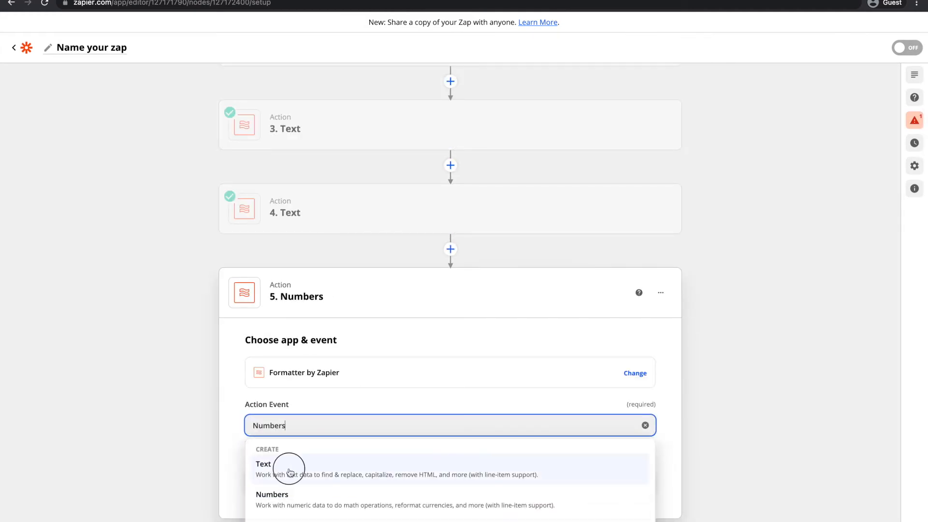
left_click(285, 465)
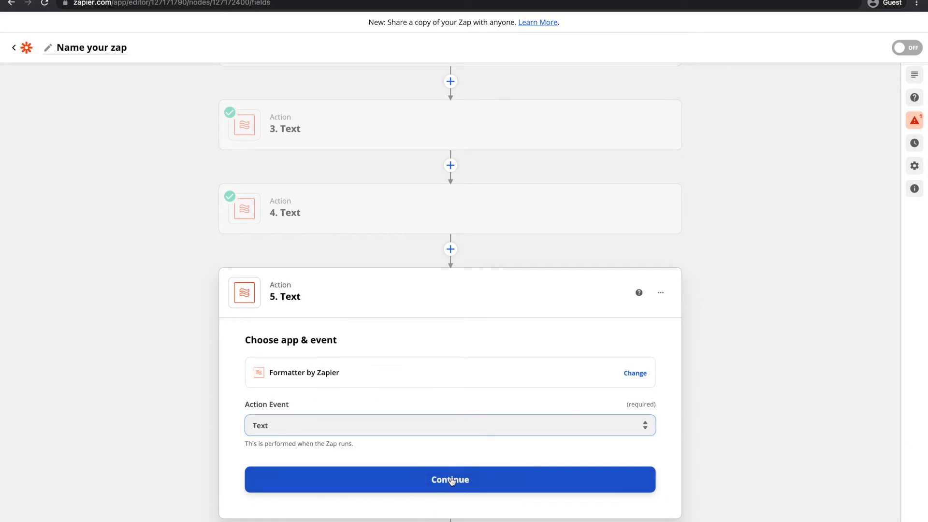
left_click(452, 481)
Set the fifth step's transform to Extract Email Address.
left_click(413, 408)
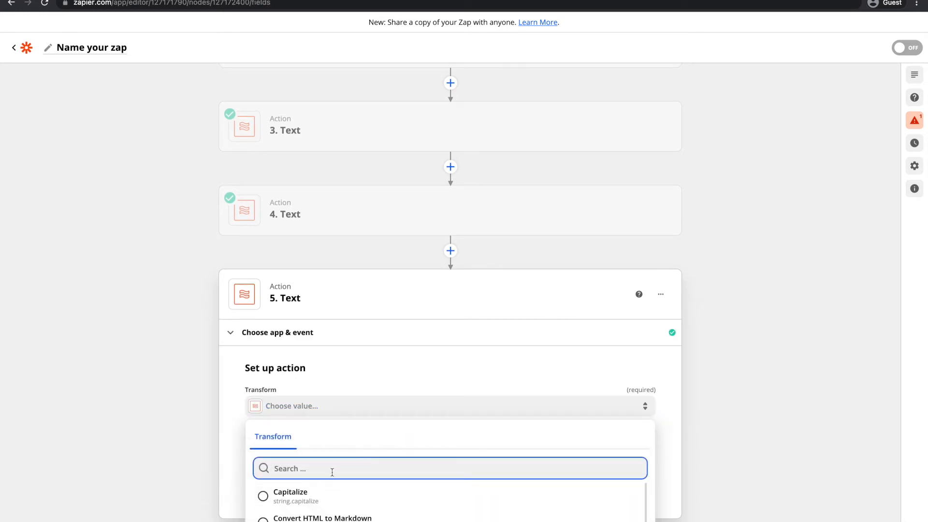
type("e")
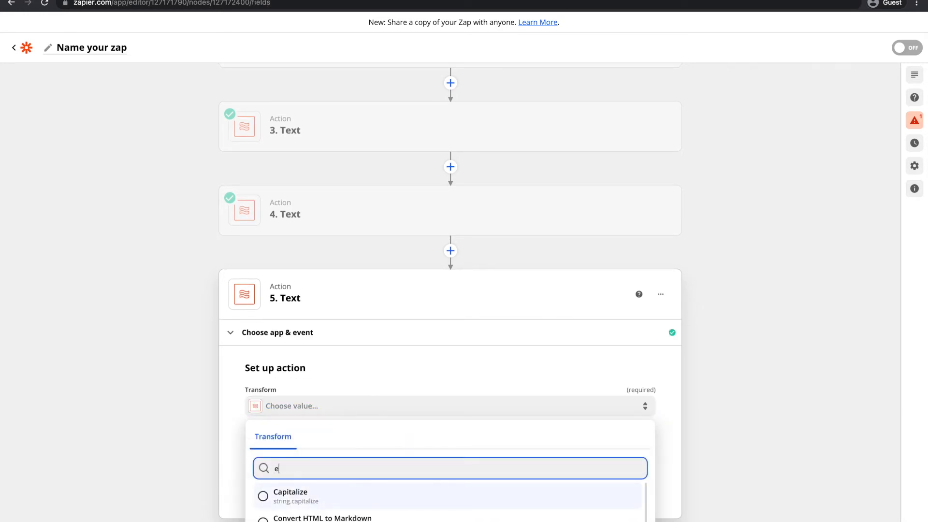
type("mail")
left_click(311, 496)
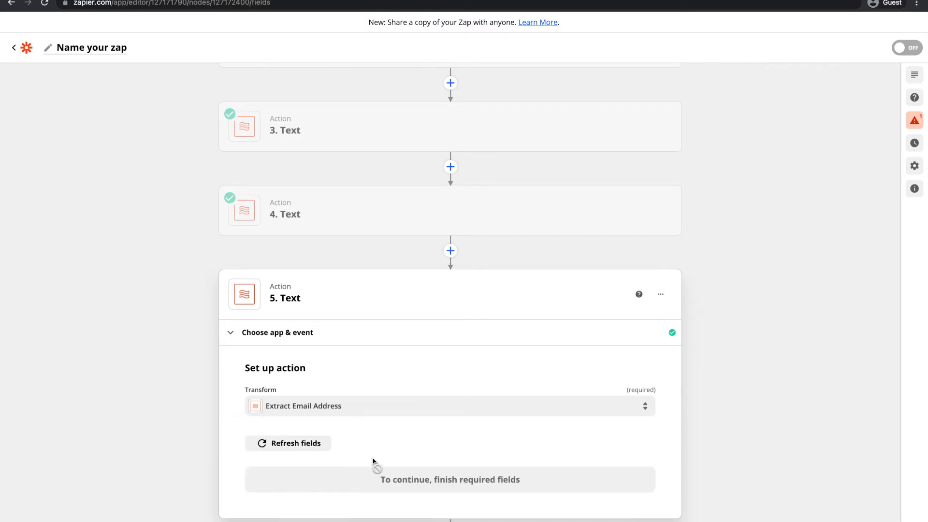
Use the Body Plain data from the Gmail trigger as the fifth step's input and test the action.
left_click(331, 495)
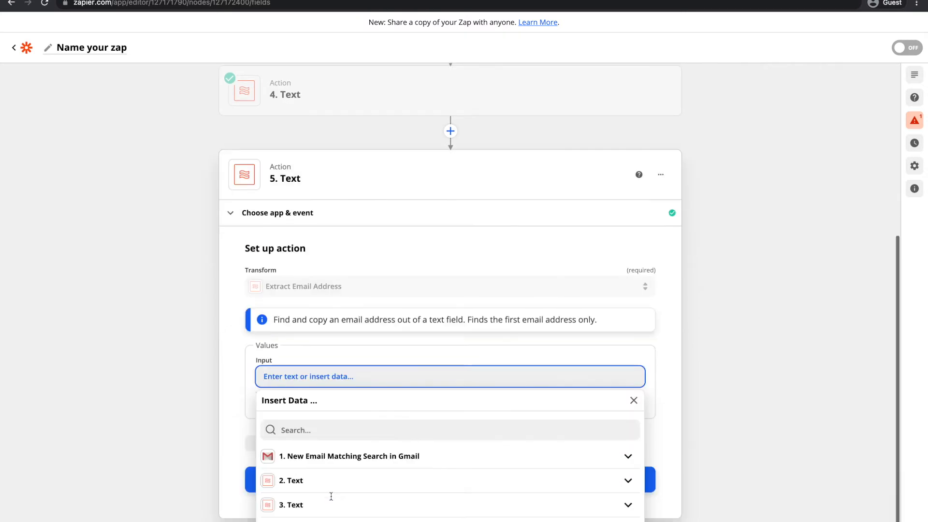
left_click(325, 456)
left_click(320, 478)
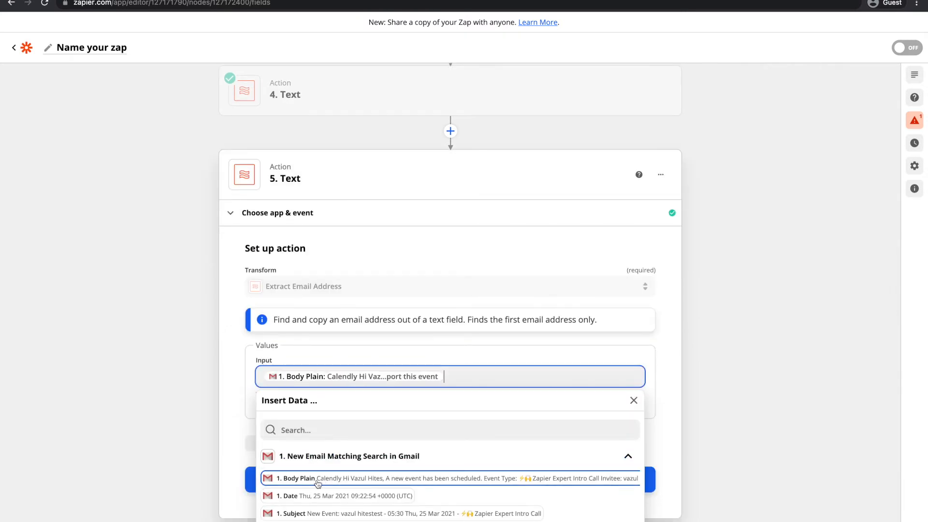
left_click(247, 449)
left_click(420, 486)
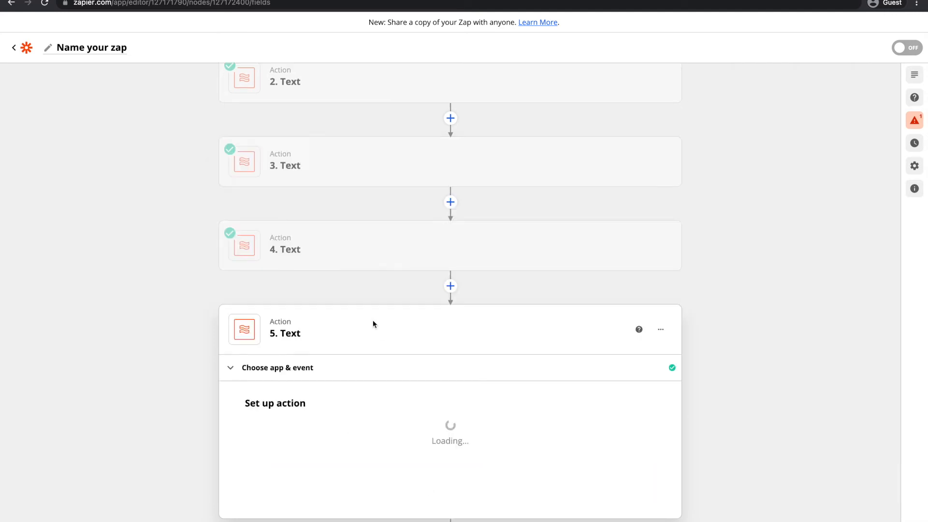
left_click(349, 480)
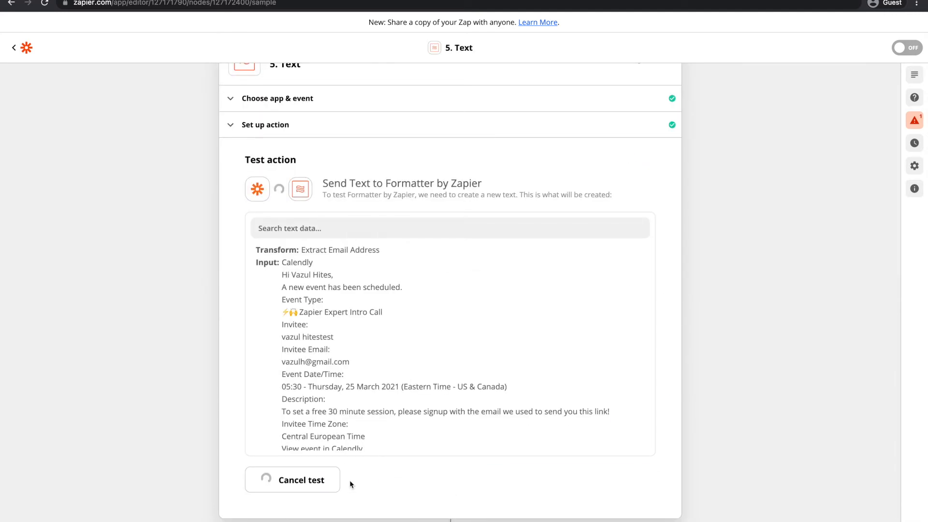
left_click_drag(292, 422, 392, 421)
left_click(242, 404)
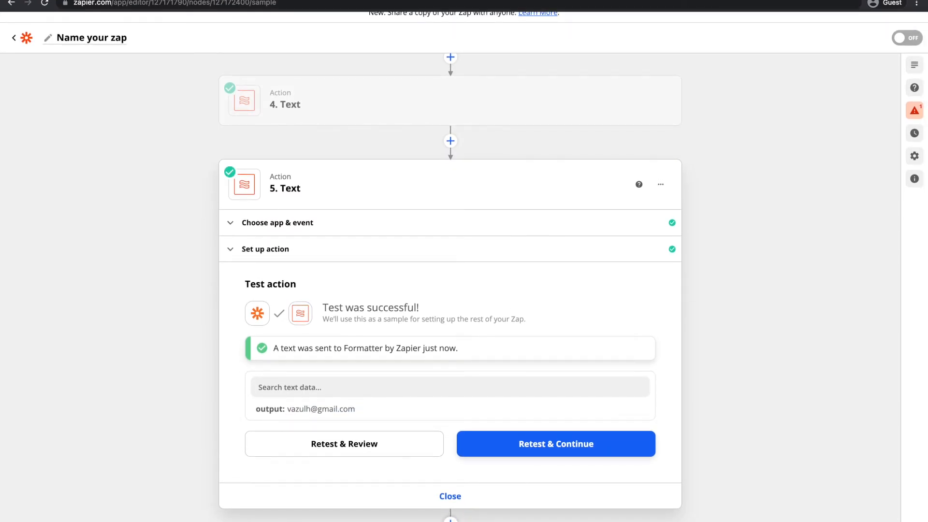
left_click(452, 519)
left_click(585, 424)
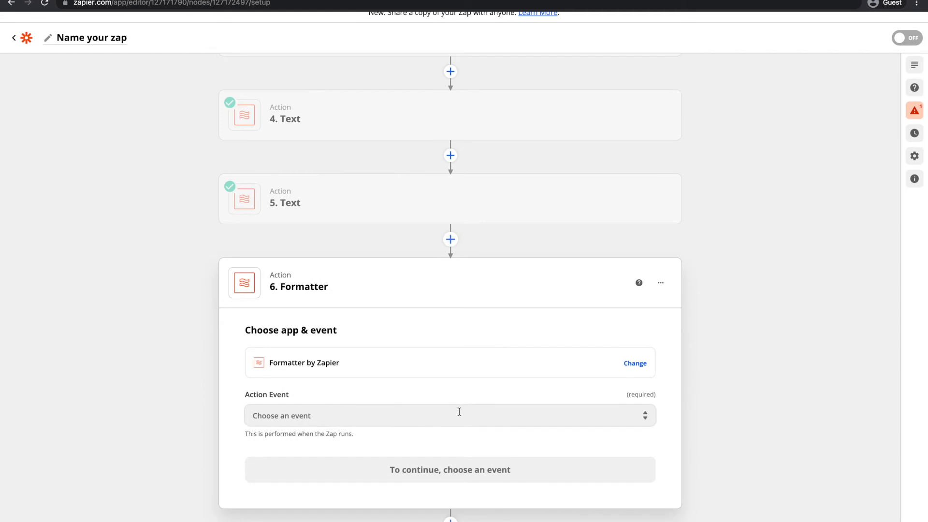
left_click(459, 412)
left_click(337, 437)
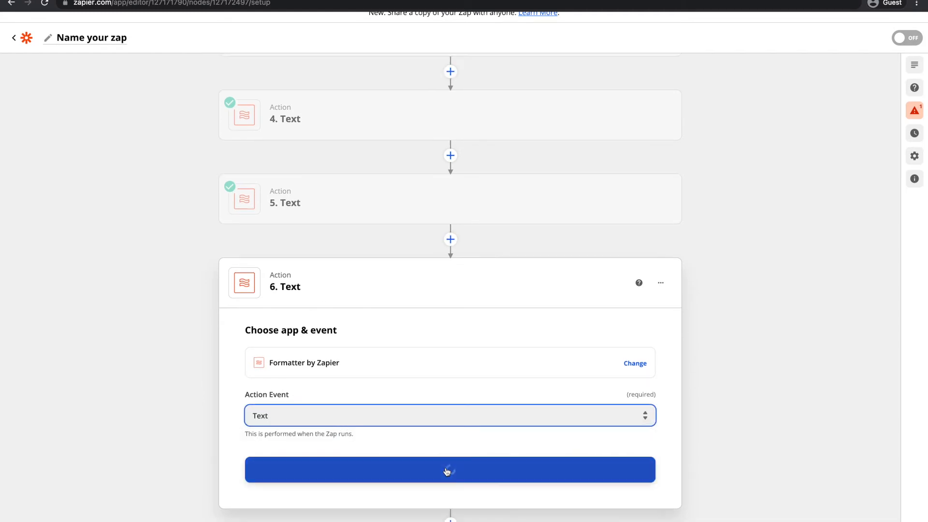
left_click(449, 470)
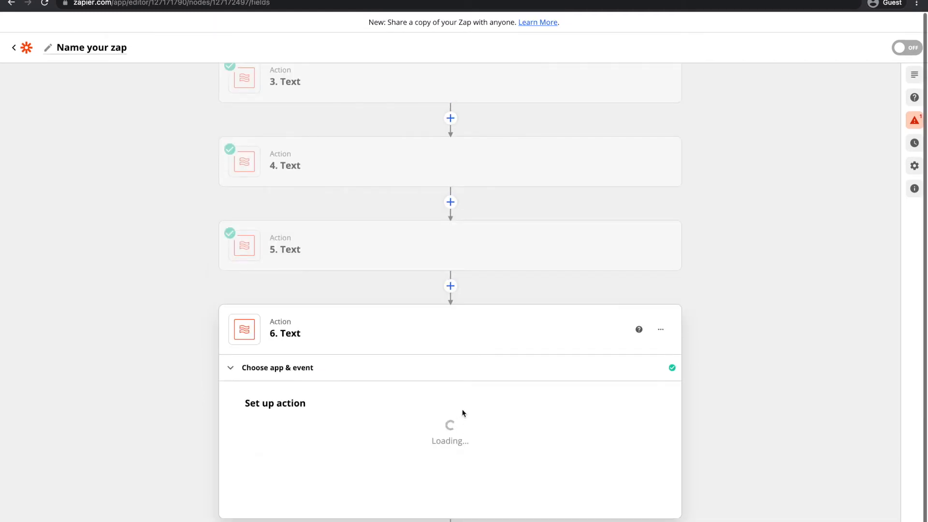
left_click(459, 404)
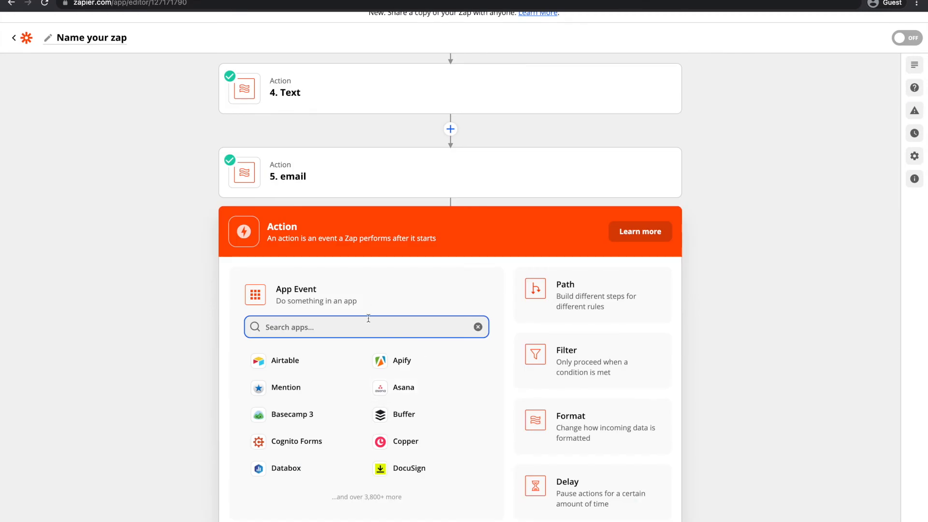
Add a sixth step using Google Docs with the Create Document from Template event.
type("doc")
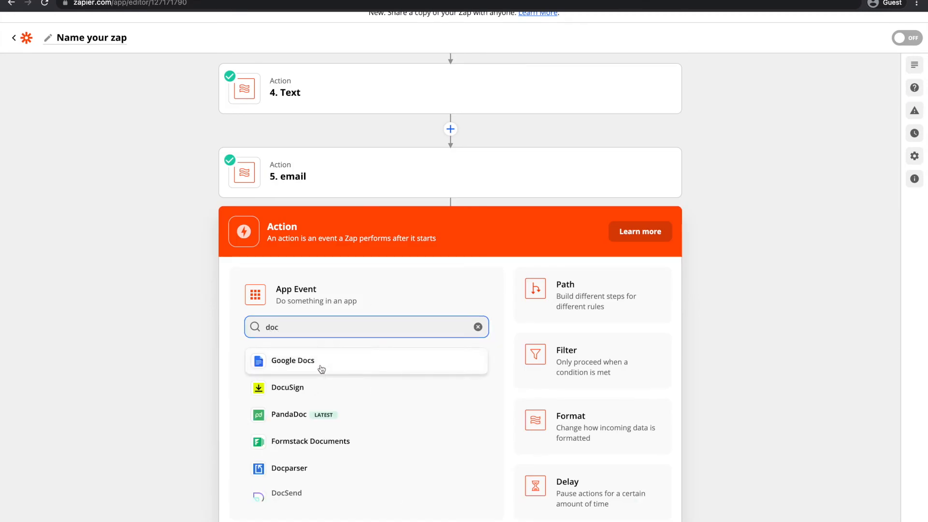
left_click(322, 367)
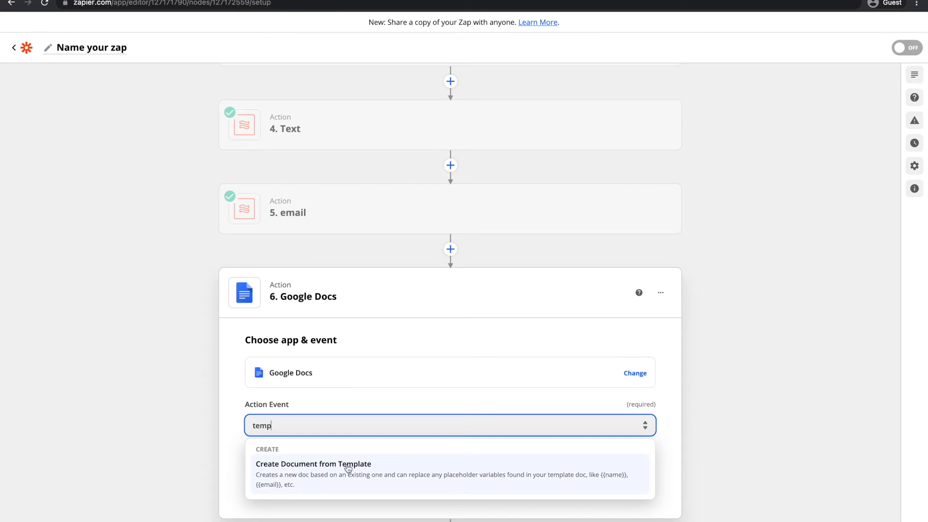
left_click(358, 468)
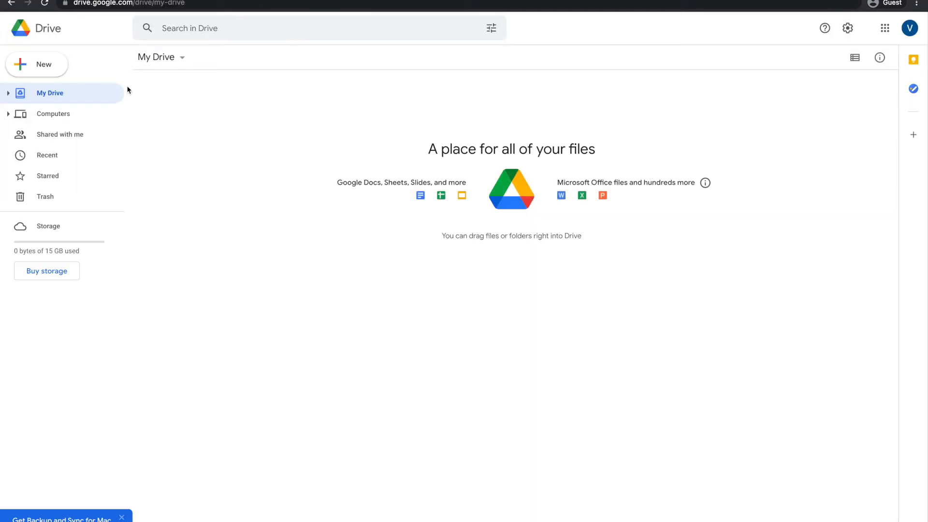
Switch to Google Drive and create a Google Docs document named Meeting notes template.
left_click(50, 71)
mouse_move(125, 137)
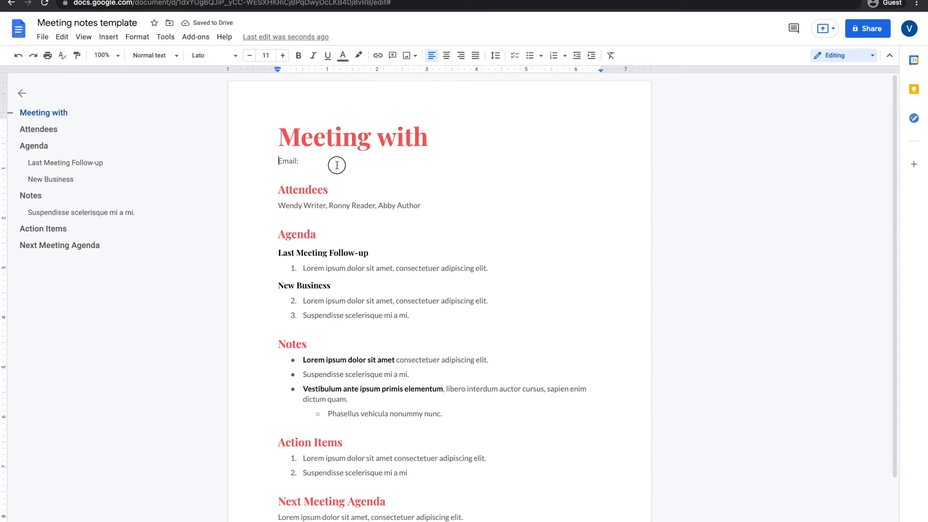
Add the placeholder {{name}} after "Meeting with" in the title and {{email}} after "Email:" in the line below.
double_click(337, 165)
left_click(337, 165)
double_click(450, 150)
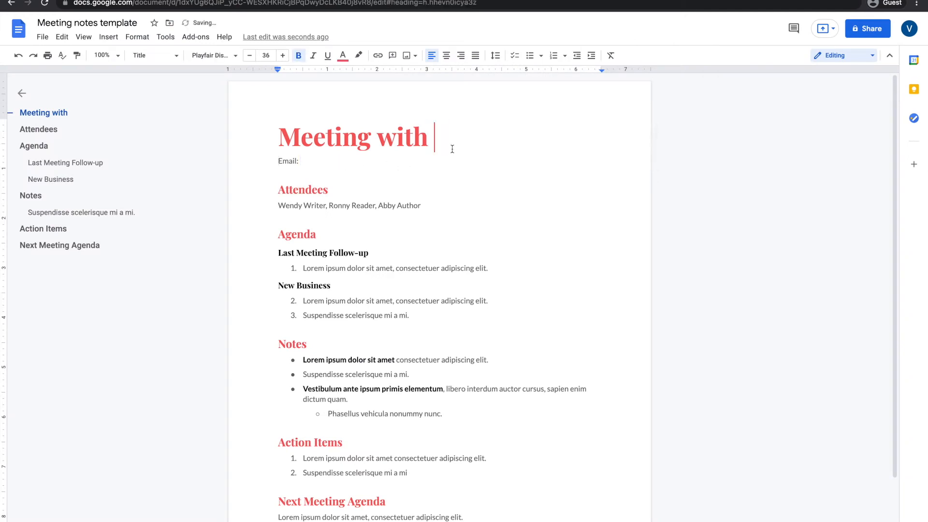
type("{{}}")
key("Left")
key("Left")
type("name")
key("Down")
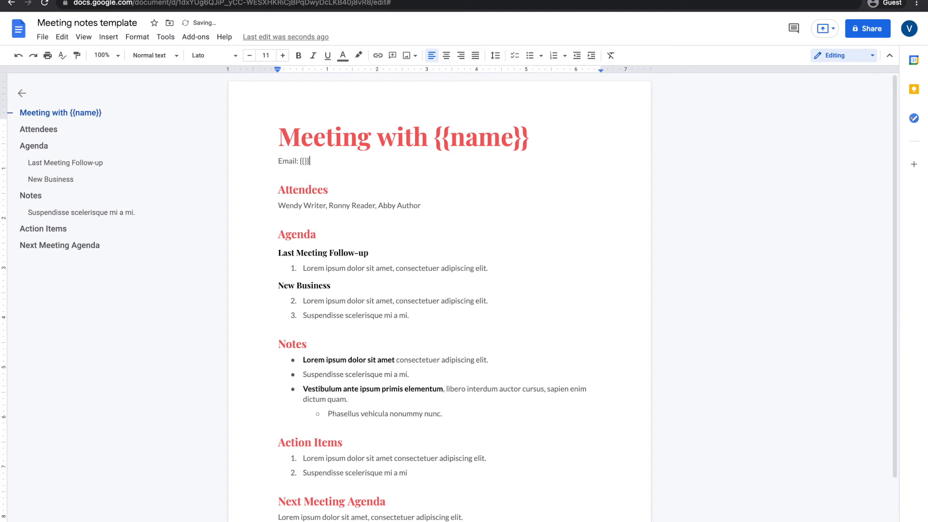
type("{{email")
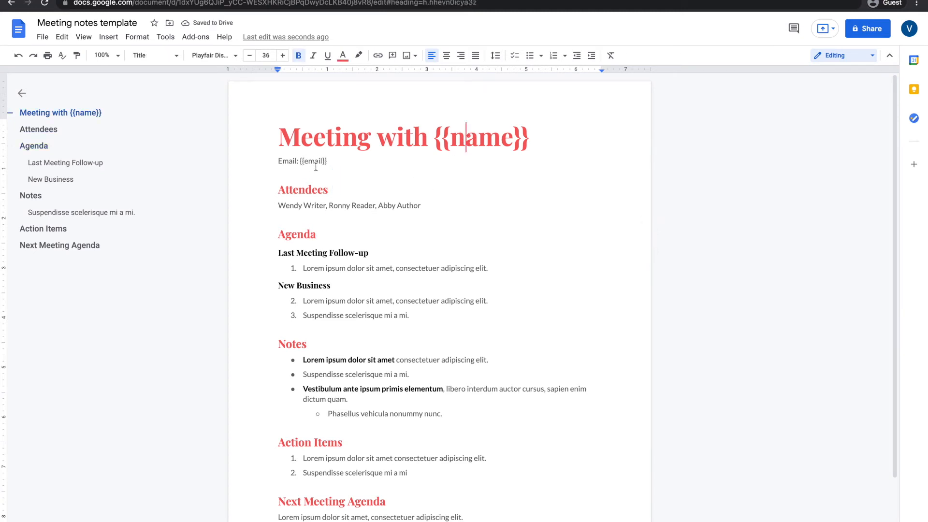
Choose Meeting notes template as the template document for the sixth Zap step in Zapier.
scroll(315, 167, "down", 3)
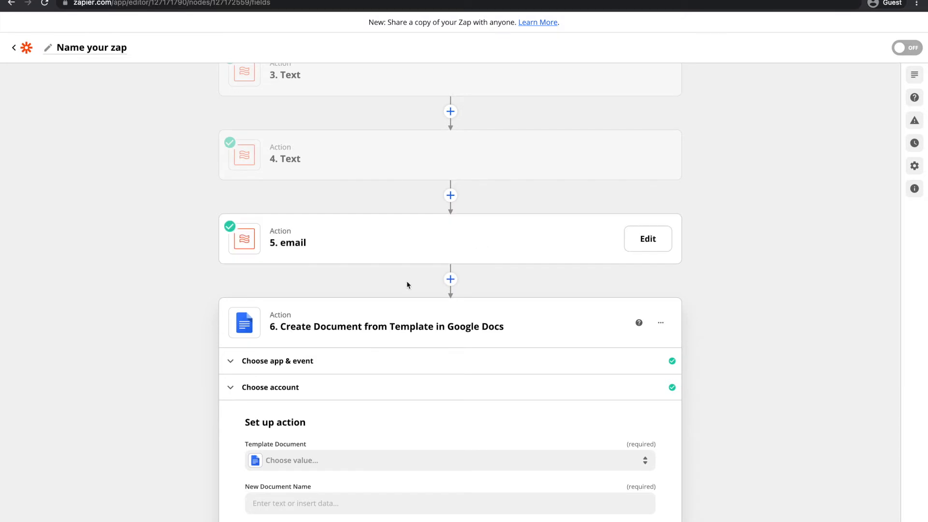
scroll(350, 343, "down", 4)
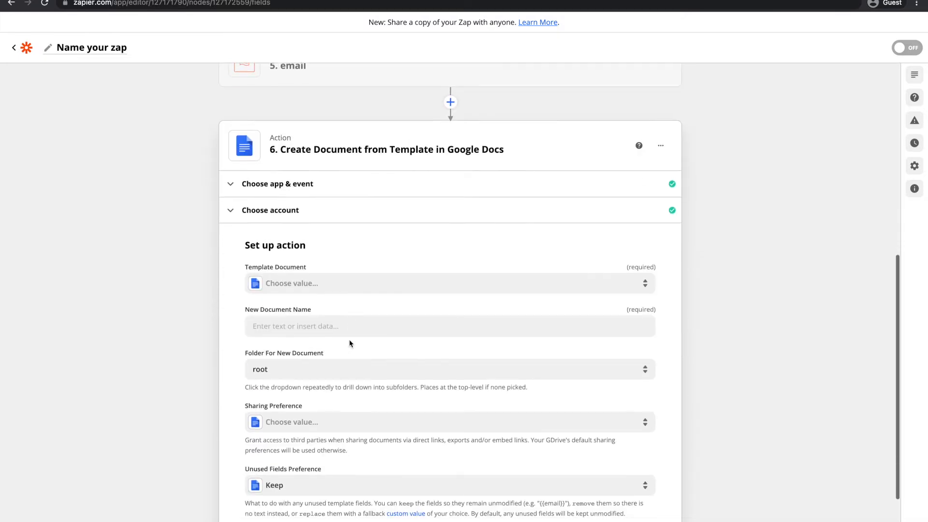
left_click(300, 276)
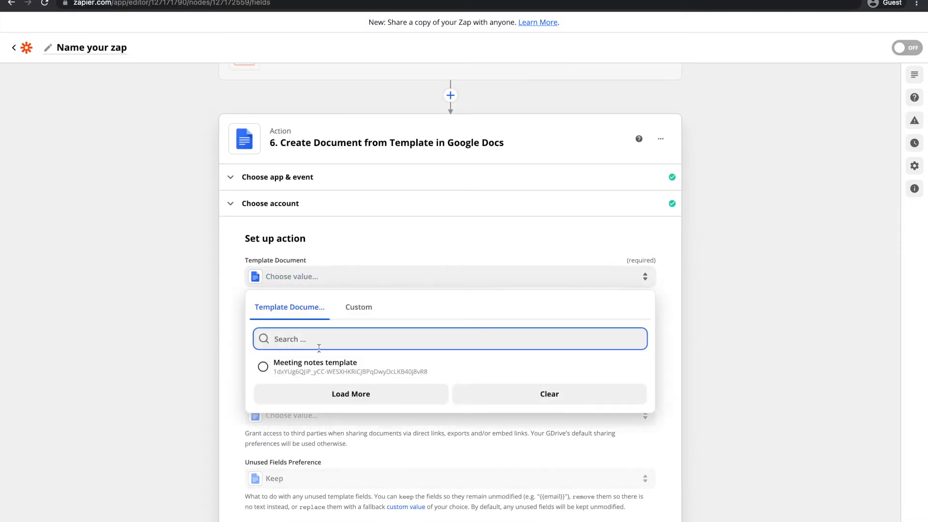
left_click(301, 370)
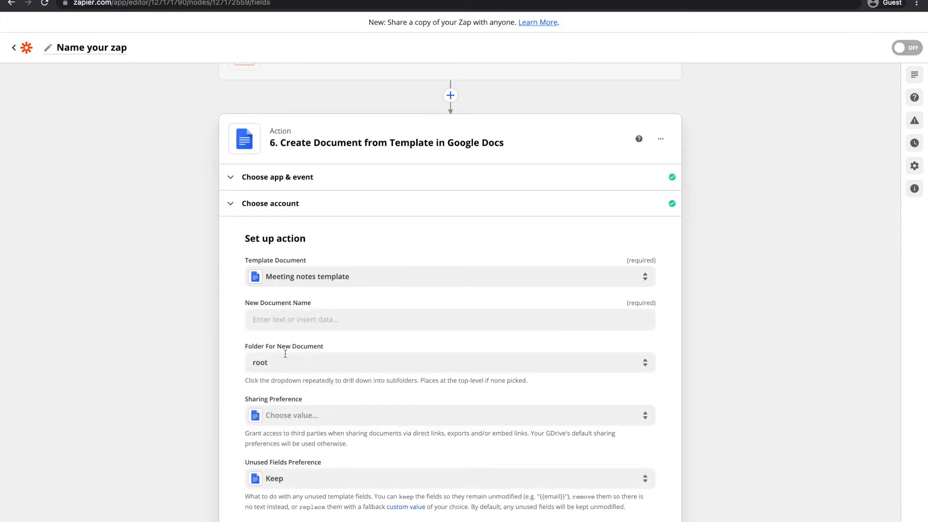
Insert the Output of step 4 as the new document's name.
left_click(302, 314)
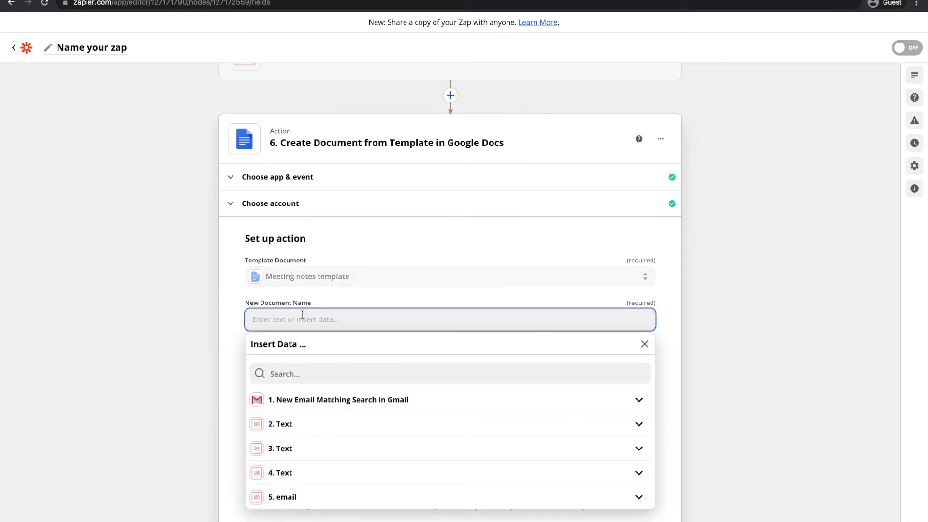
left_click(314, 477)
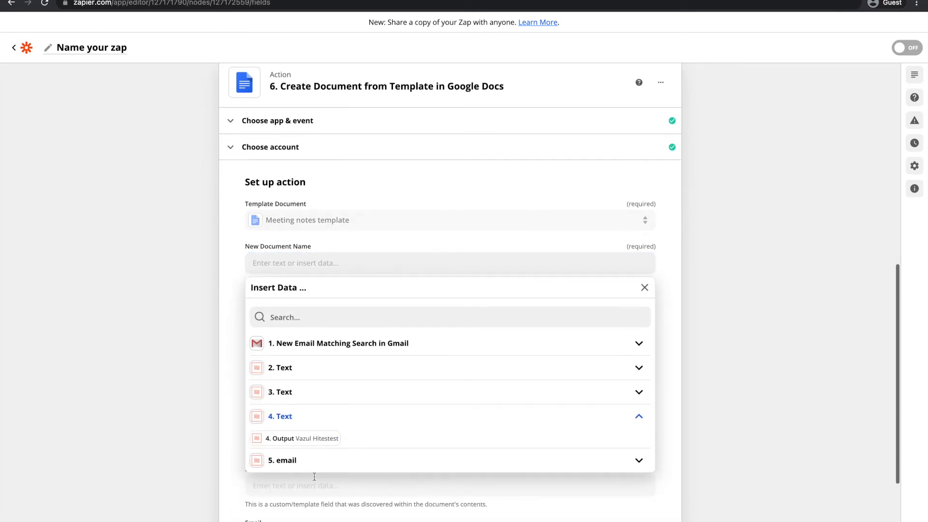
left_click(305, 438)
left_click(223, 262)
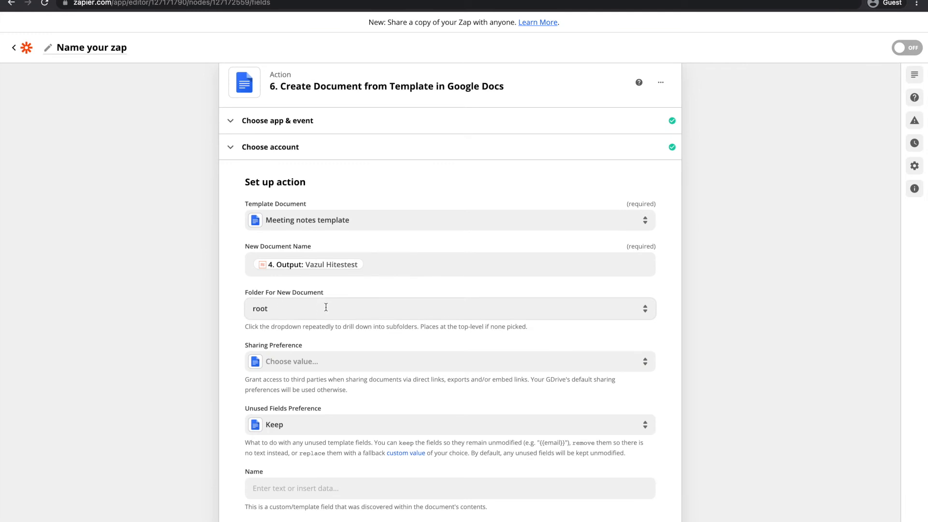
Review the sharing preference options for the new document without choosing one.
scroll(326, 307, "down", 3)
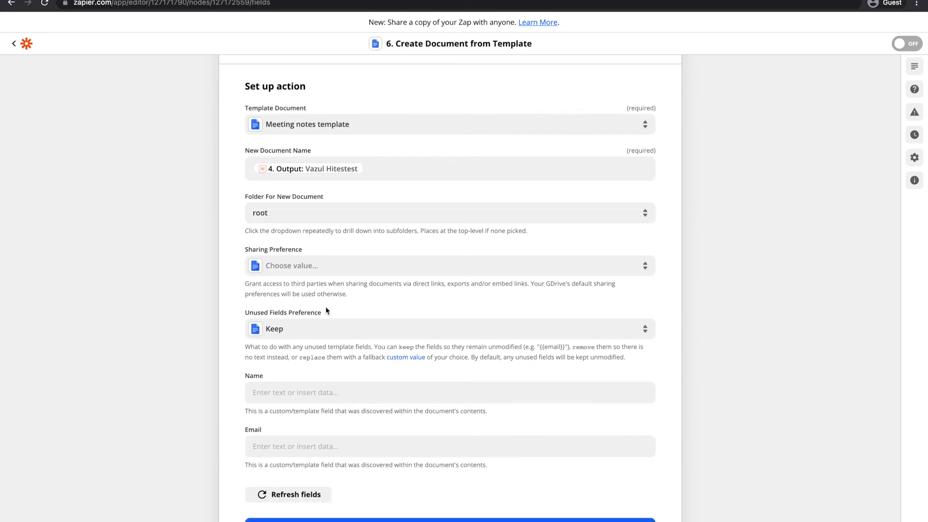
left_click(323, 270)
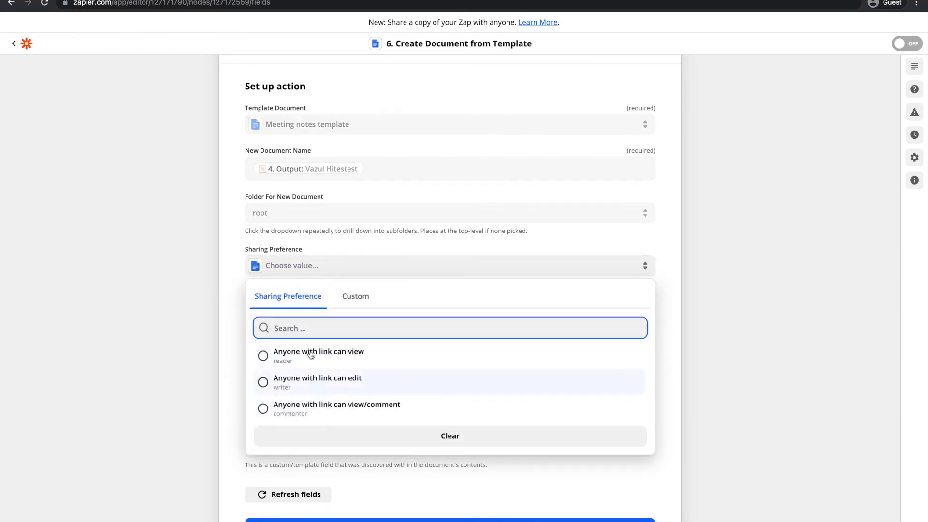
left_click(226, 261)
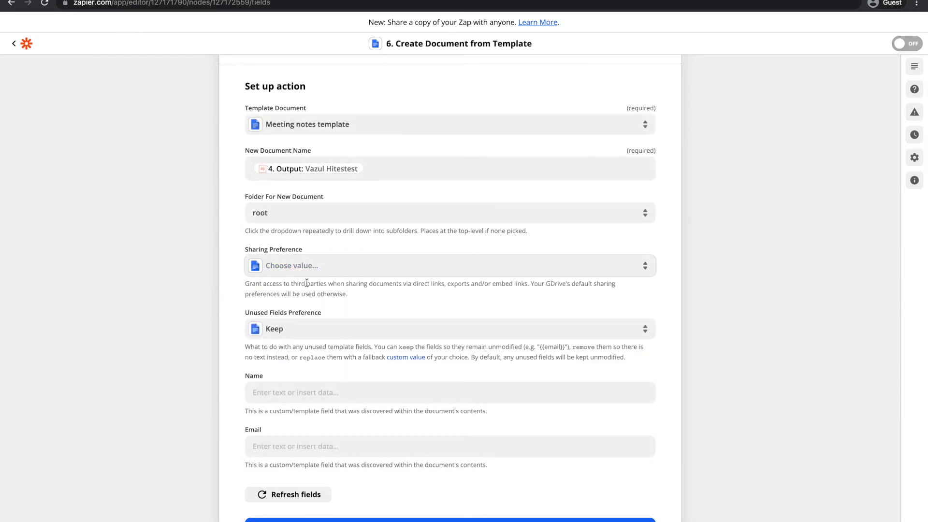
Check the name placeholder in the Google Docs template and map the Name field to the Output of step 4.
scroll(307, 285, "down", 1)
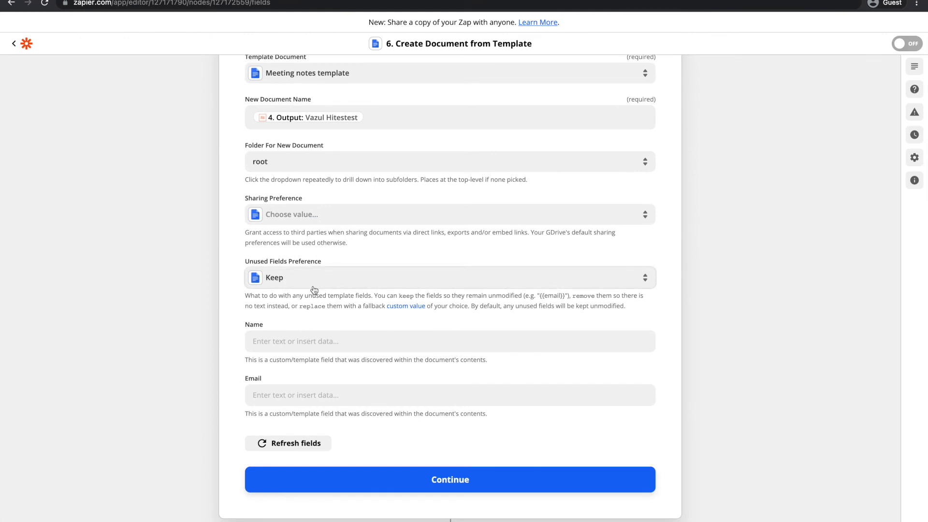
left_click(283, 339)
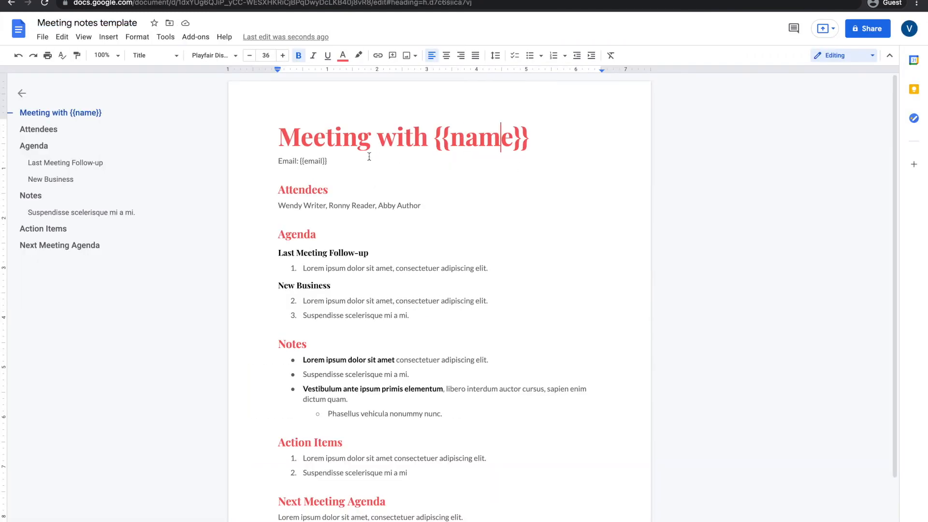
left_click(365, 160)
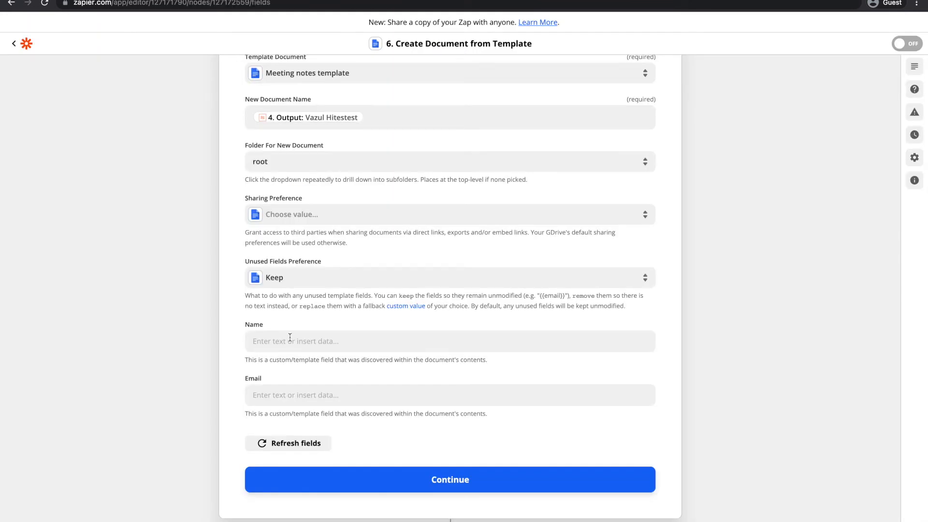
left_click(289, 339)
left_click(290, 502)
left_click(291, 516)
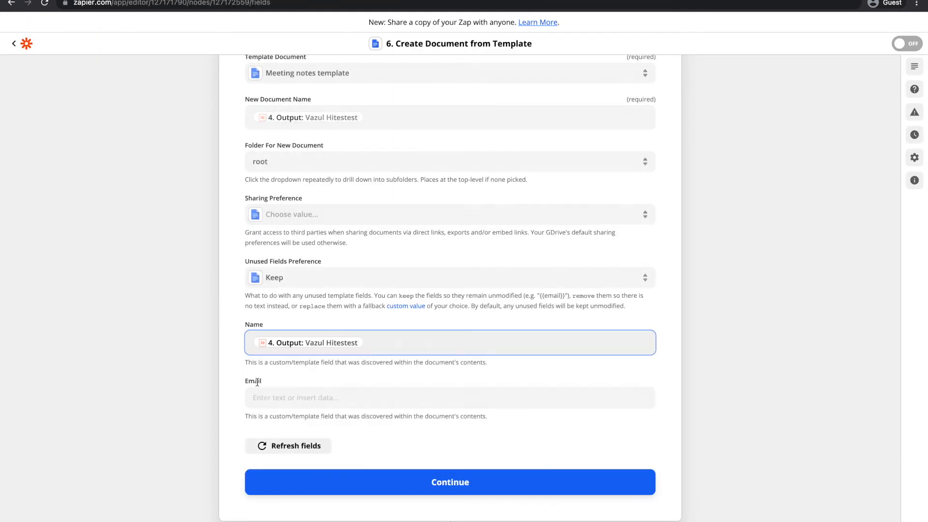
Map the Email field to the Body Plain output of step 5 and test the Create Document from Template action.
left_click(268, 392)
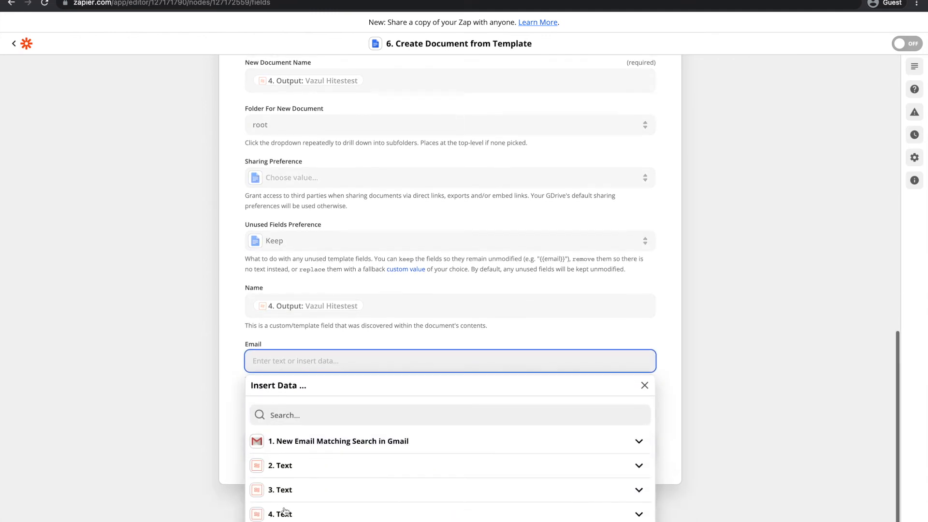
left_click(282, 516)
left_click(288, 521)
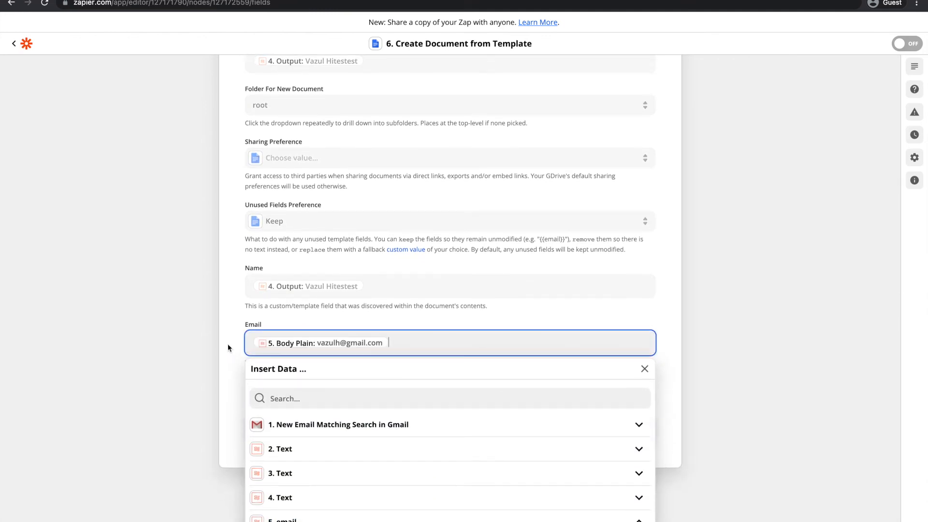
left_click(229, 346)
left_click(429, 489)
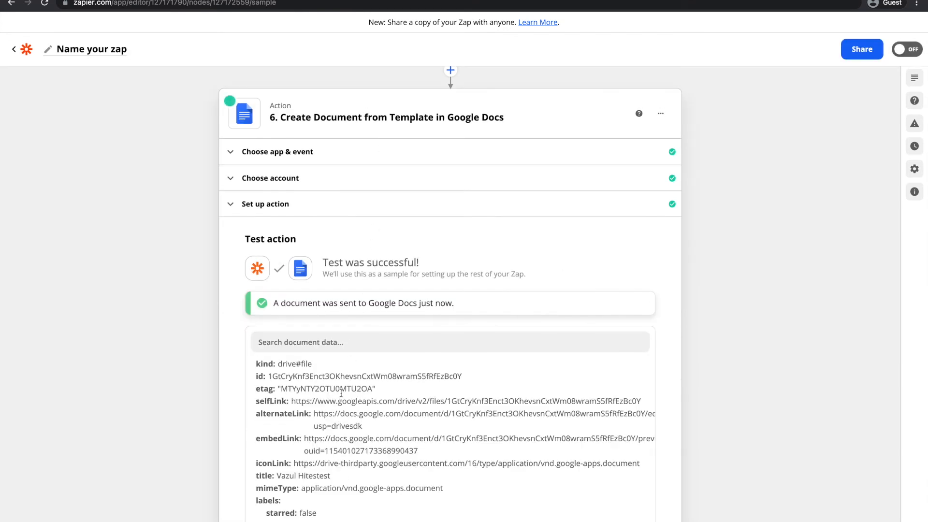
Copy the alternateLink URL from the test result and open the generated document in a new browser tab.
scroll(341, 393, "down", 1)
left_click_drag(312, 400, 364, 414)
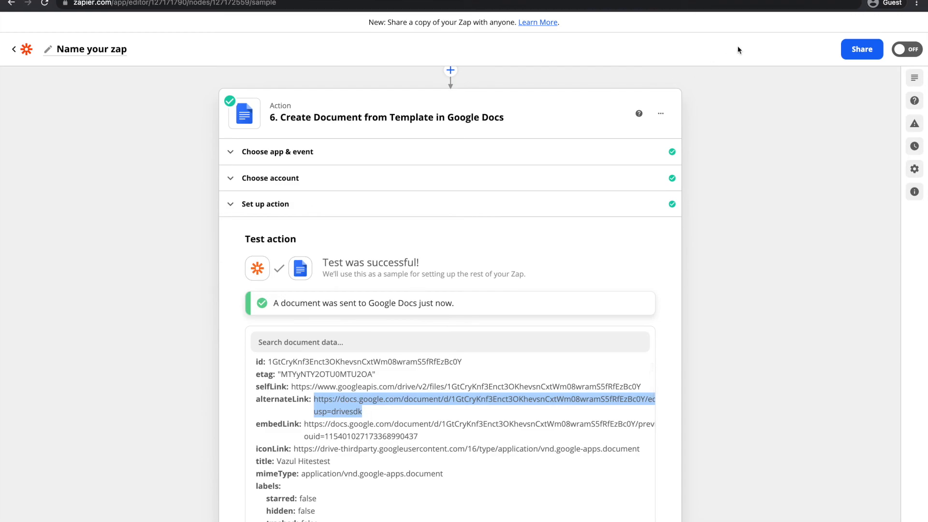
key("ctrl+c")
key("ctrl+t")
key("ctrl+v")
key("Return")
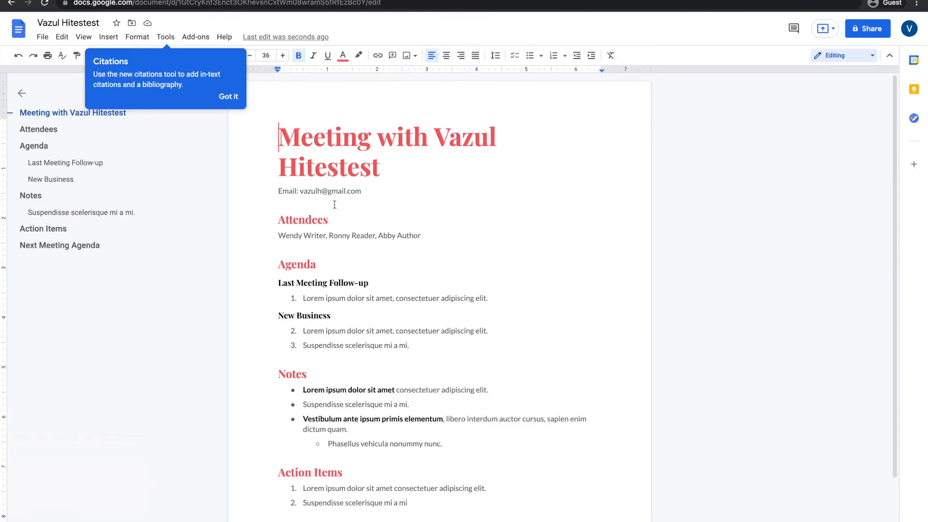
Dismiss the Citations tip and check the filled-in name and email in the generated document.
left_click(228, 97)
left_click(397, 137)
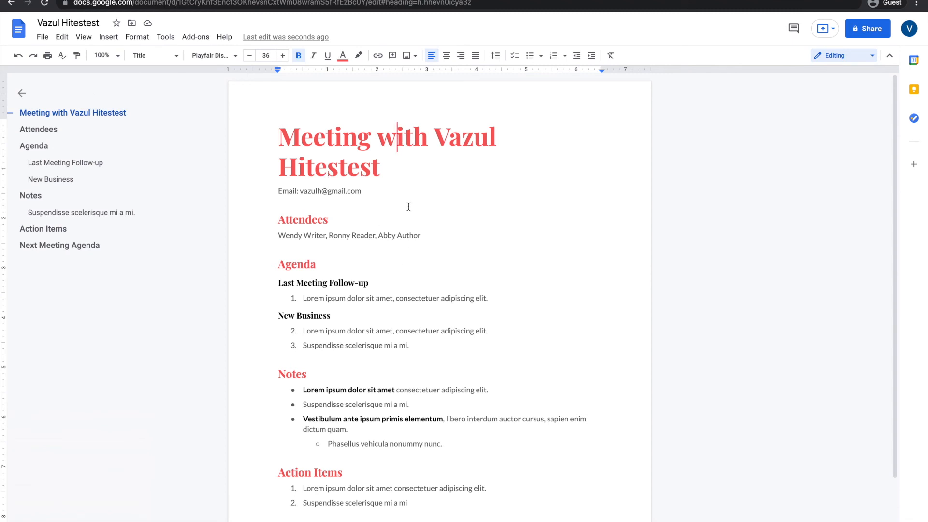
left_click_drag(321, 166, 408, 372)
left_click(408, 372)
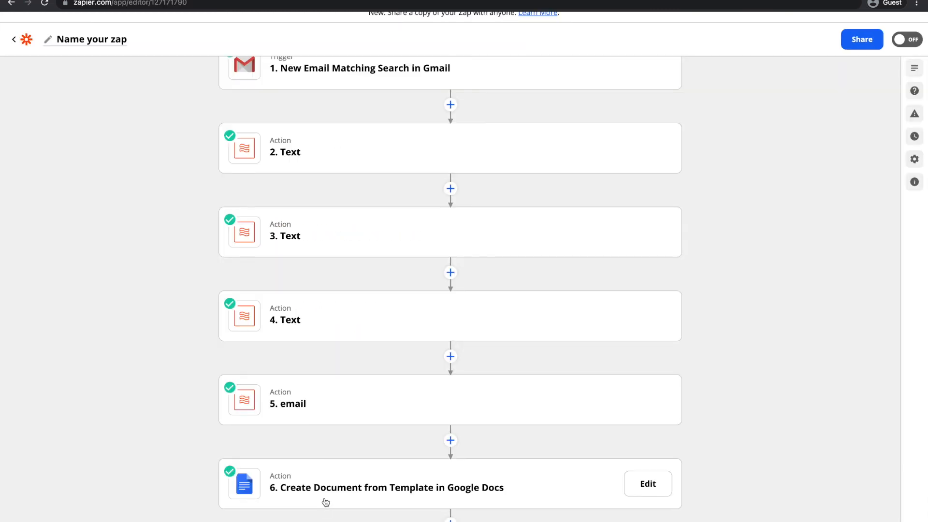
Switch back to the Zap and add a seventh step using Google Calendar with the Find Event event.
left_click(290, 474)
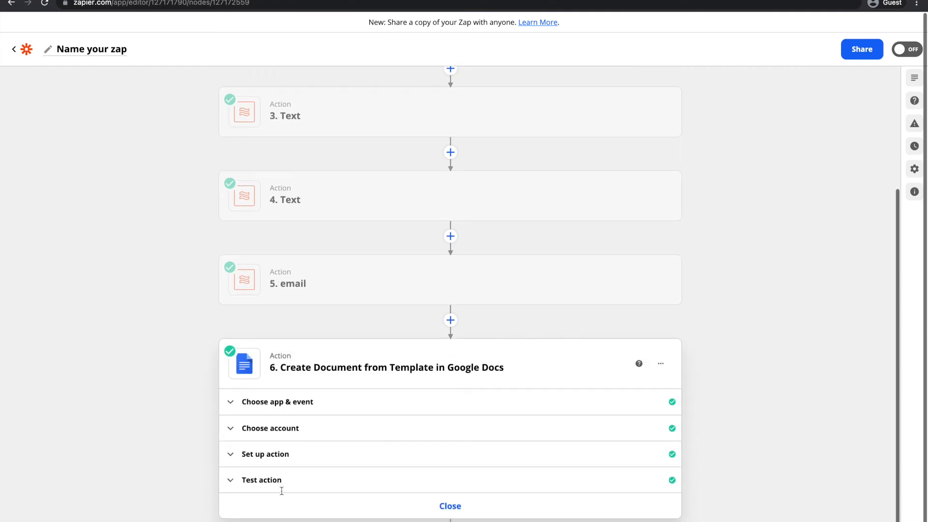
left_click(255, 482)
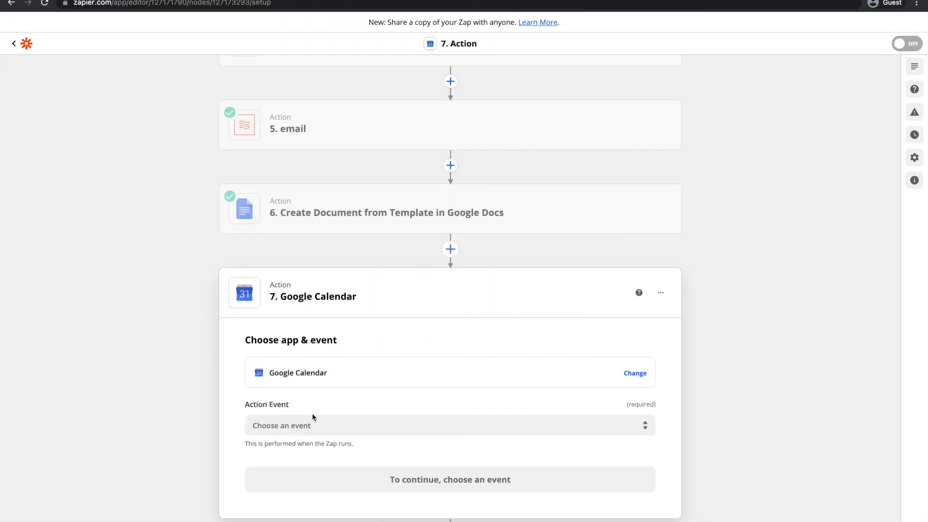
scroll(310, 424, "down", 4)
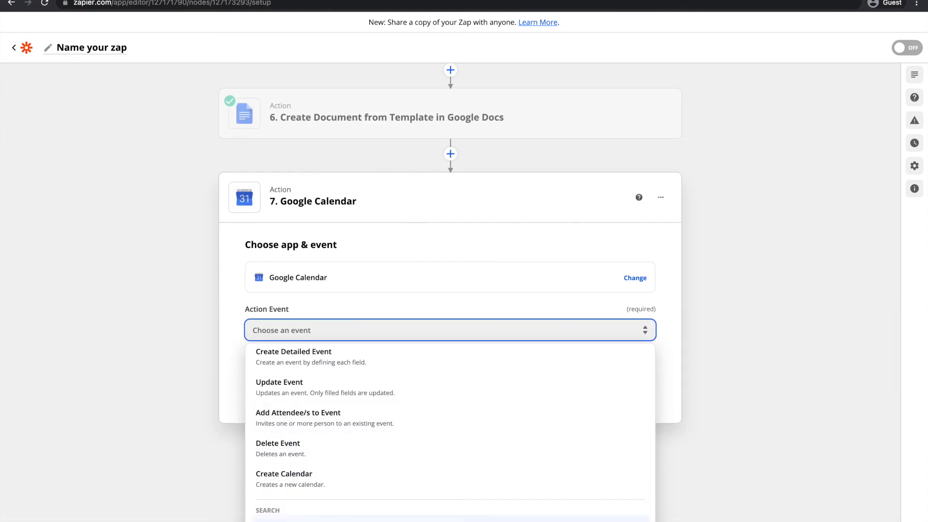
left_click(449, 519)
left_click(454, 478)
Use the Body Plain output of step 5 as the search term for finding the calendar event.
left_click(325, 401)
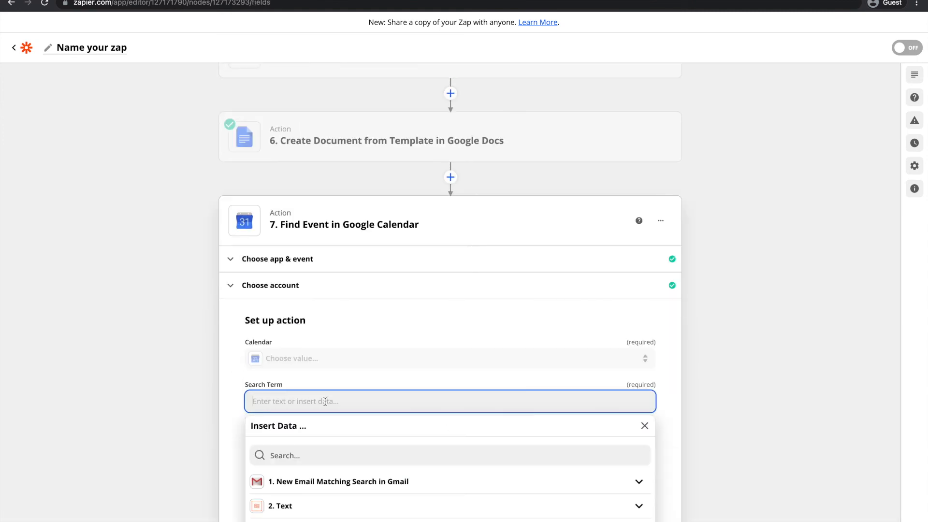
scroll(325, 411, "down", 3)
left_click(290, 467)
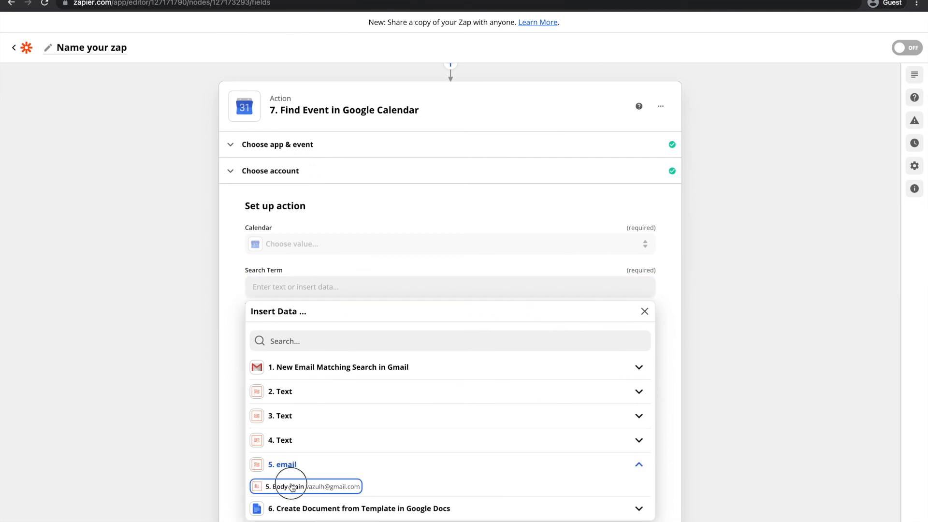
left_click(292, 486)
left_click(226, 431)
Add an eighth step using Google Calendar with the Update Event event.
scroll(237, 452, "down", 2)
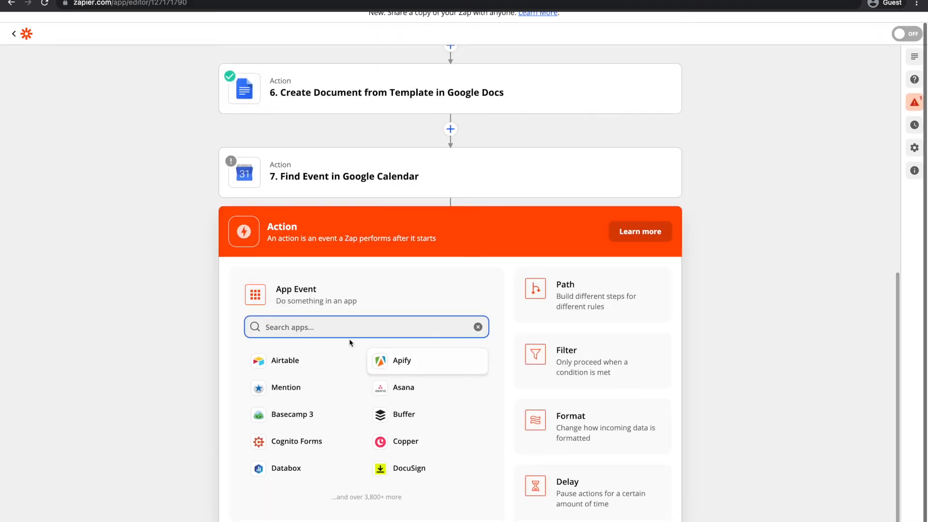
type("cal")
left_click(338, 359)
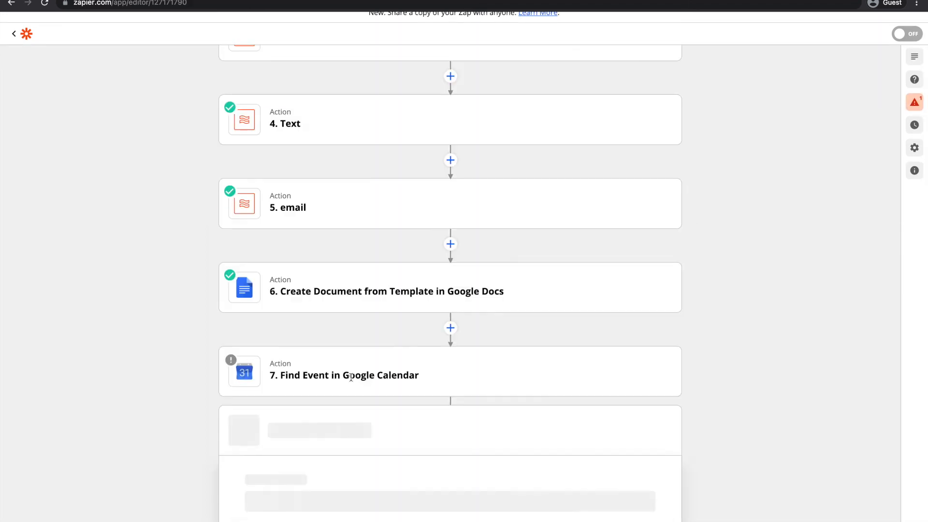
left_click(369, 415)
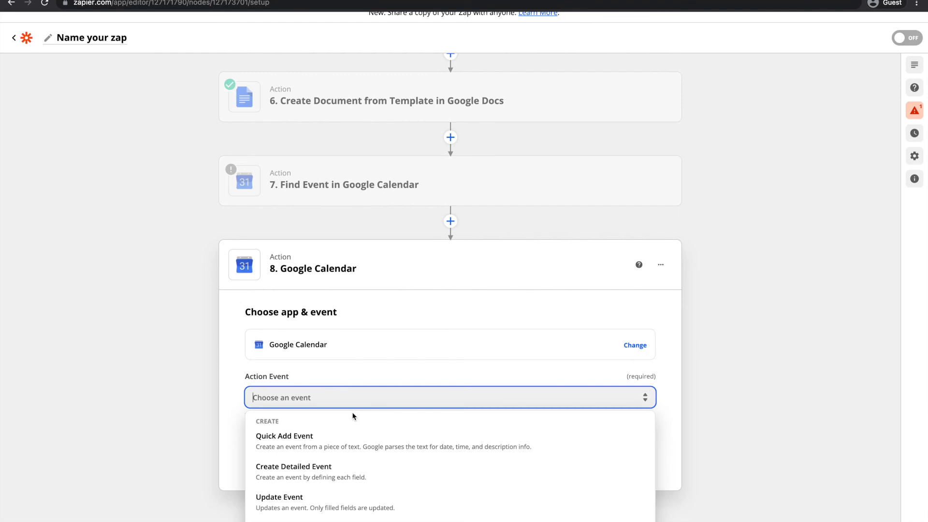
scroll(354, 417, "down", 5)
scroll(353, 416, "up", 3)
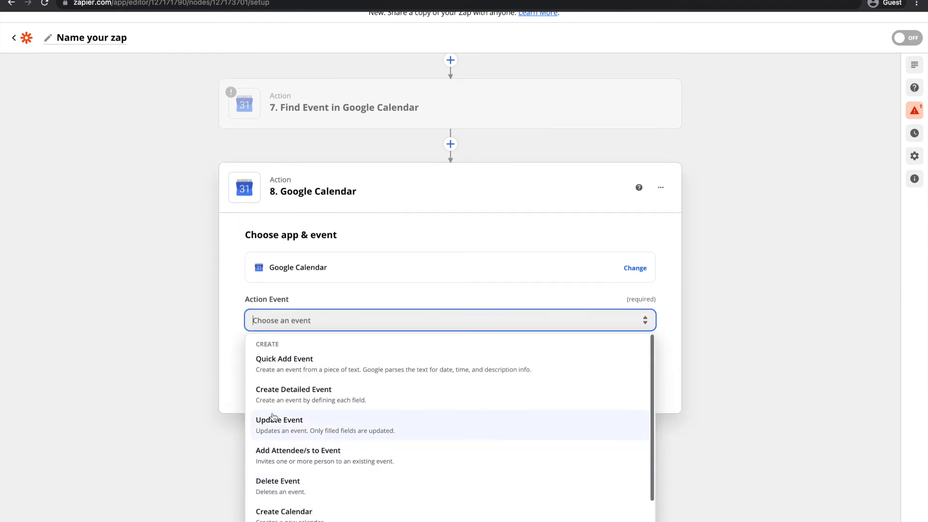
left_click(271, 360)
Fill the updated event's description with the Description from step 7 followed by the Alternate Link from step 6.
left_click(342, 237)
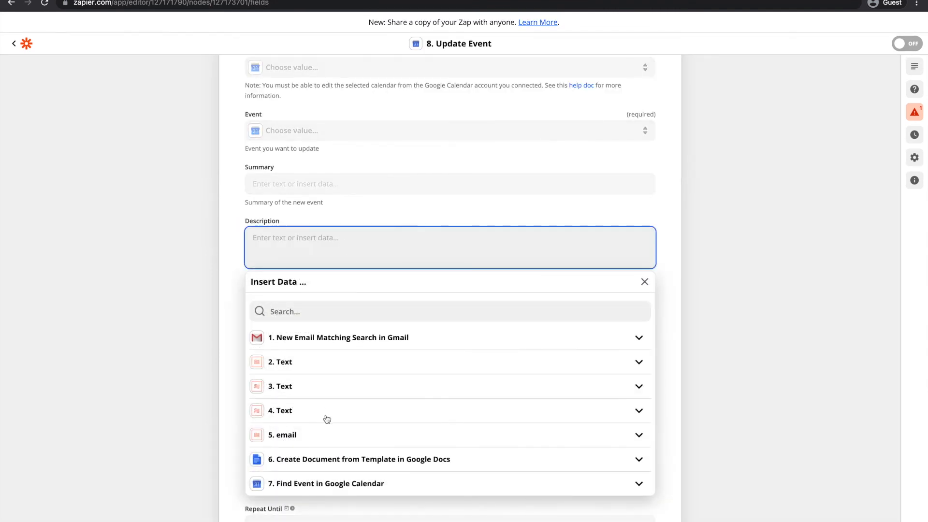
left_click(341, 484)
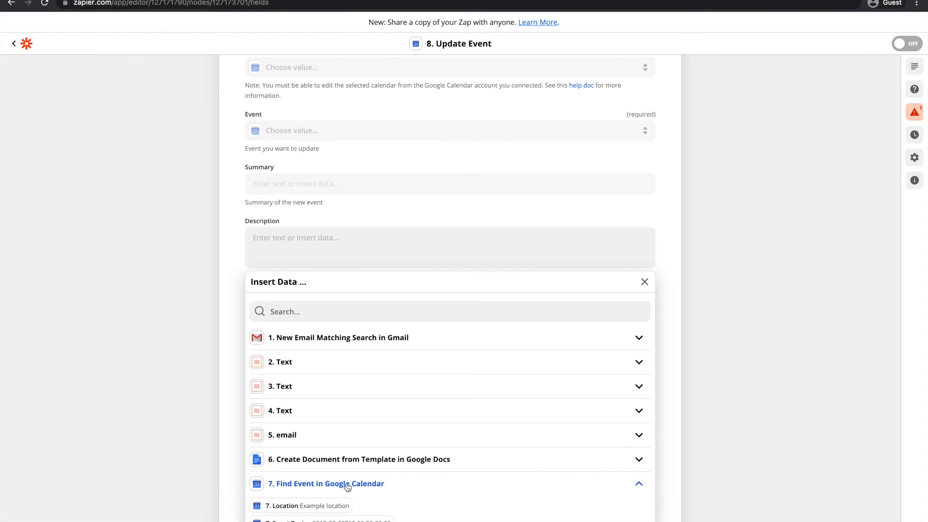
scroll(346, 485, "down", 3)
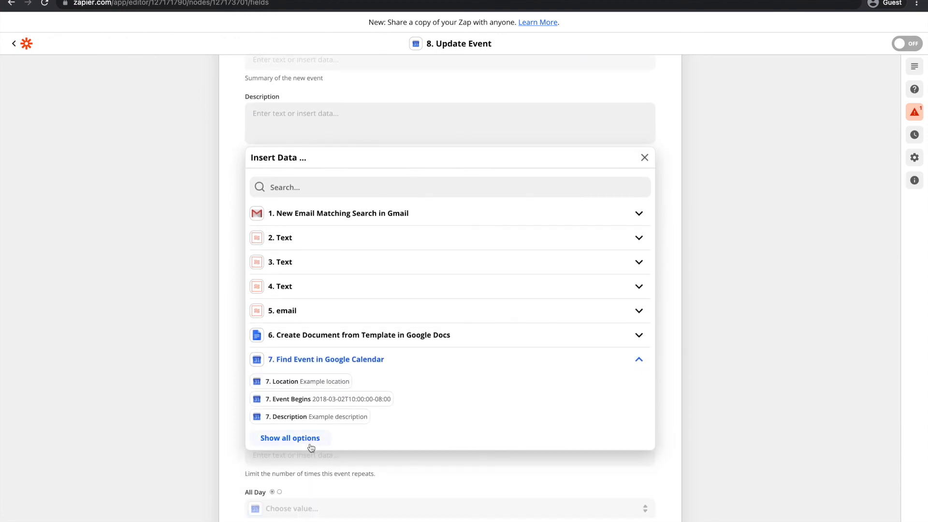
left_click(349, 417)
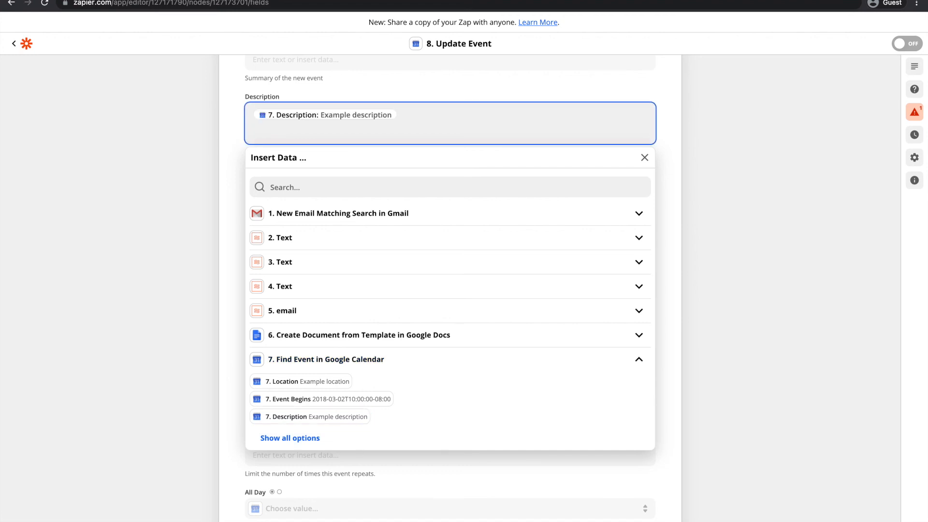
type("link")
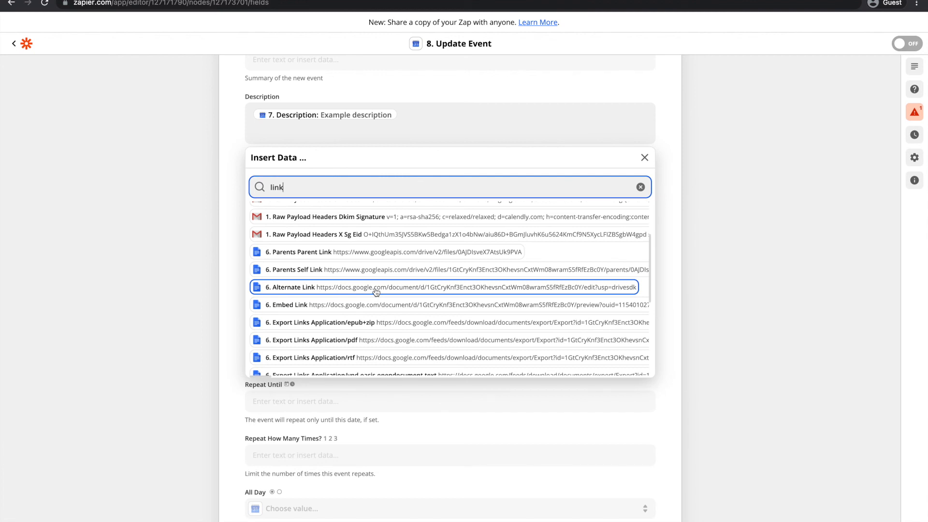
left_click(376, 289)
left_click(232, 128)
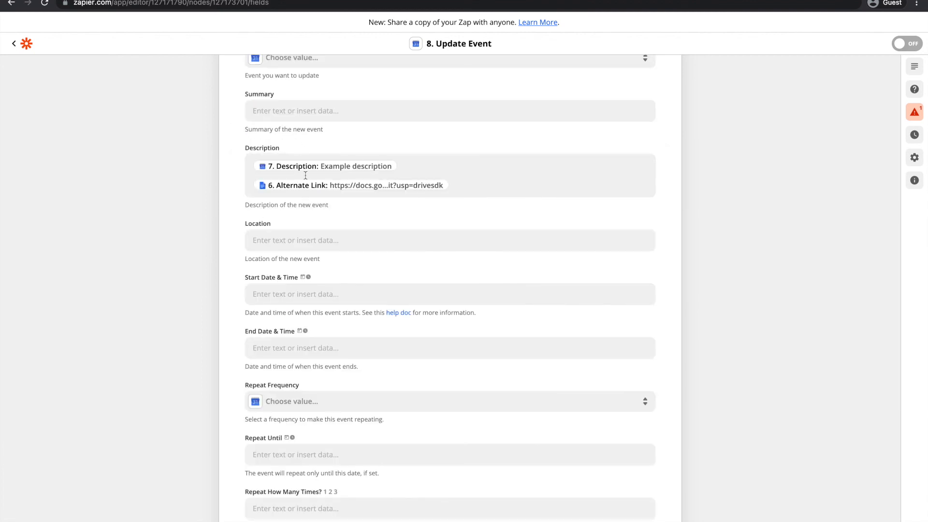